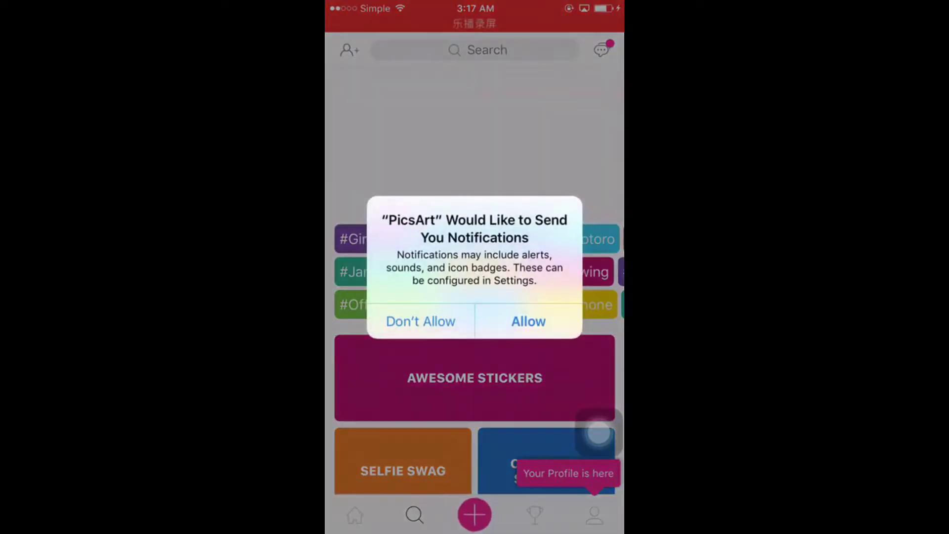
Step: Dismiss the notification prompt and open the necklace photo from Recent photos for editing
click(527, 321)
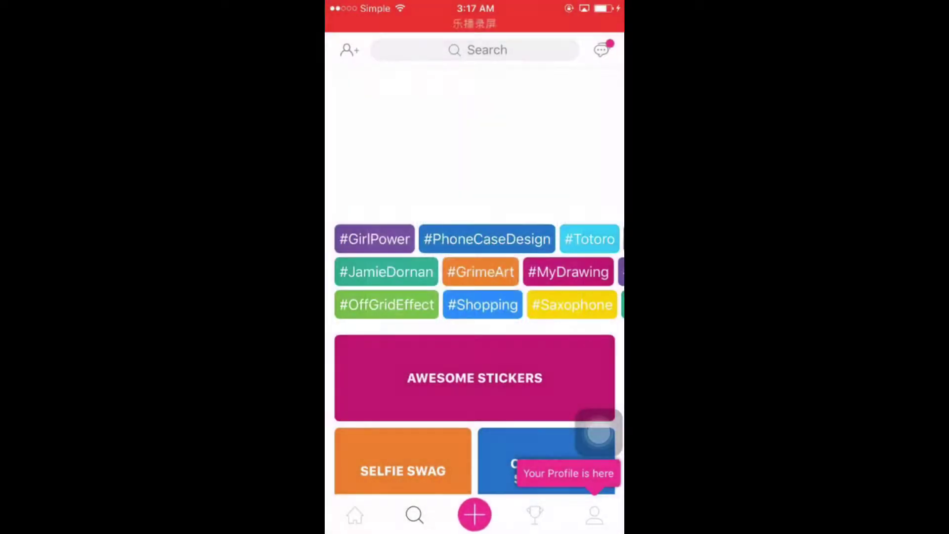
click(475, 514)
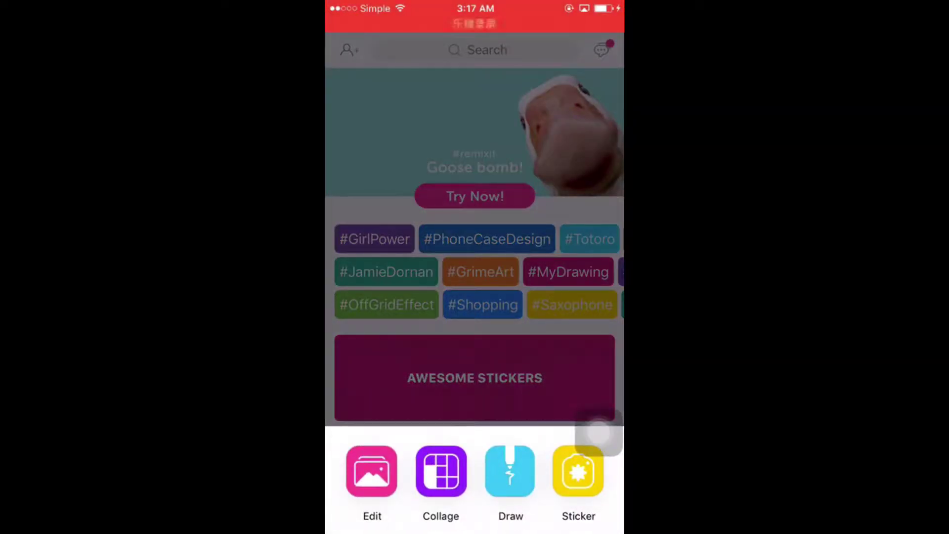
click(371, 471)
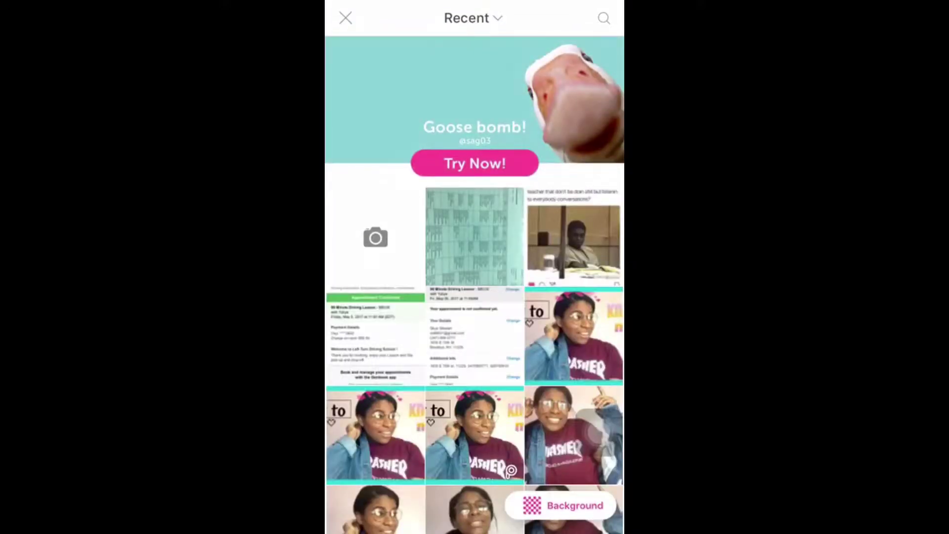
scroll(475, 296, down, 5)
scroll(474, 296, down, 8)
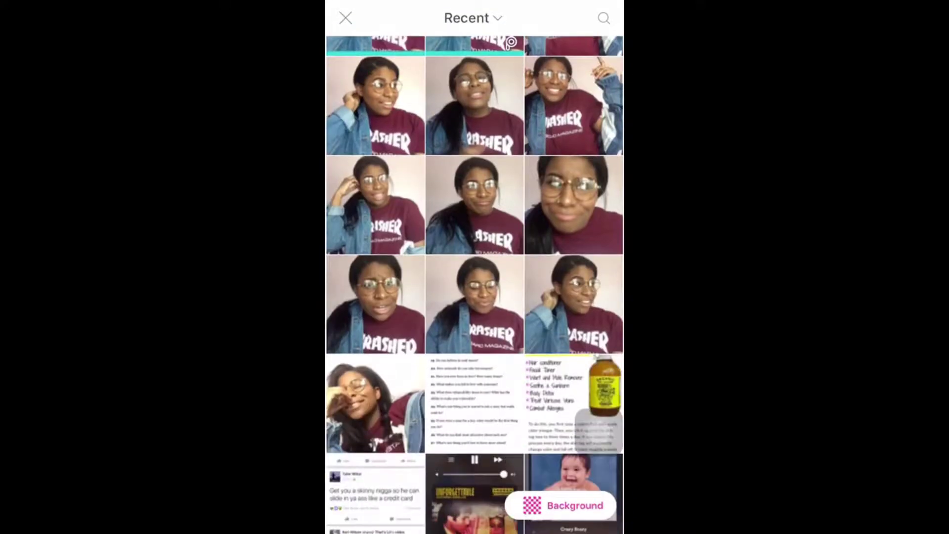
scroll(474, 297, down, 8)
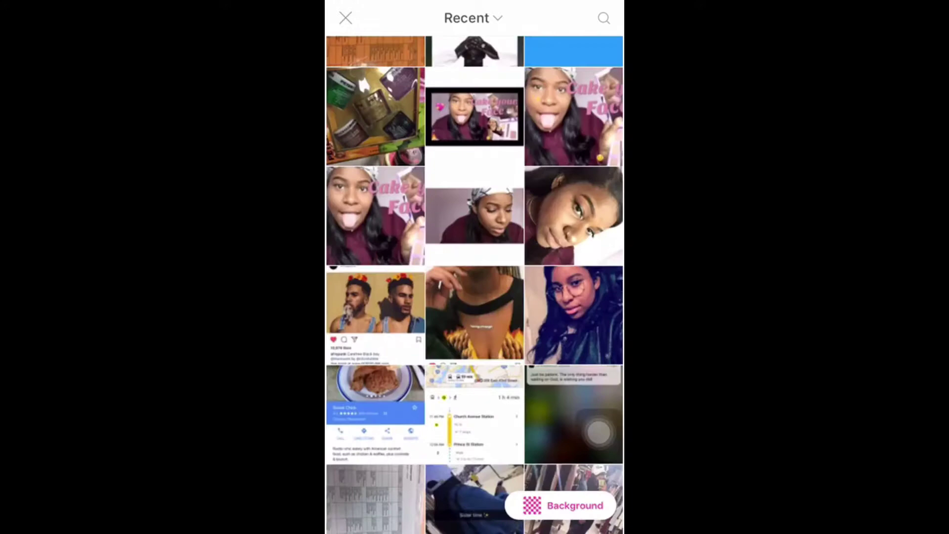
scroll(475, 297, up, 6)
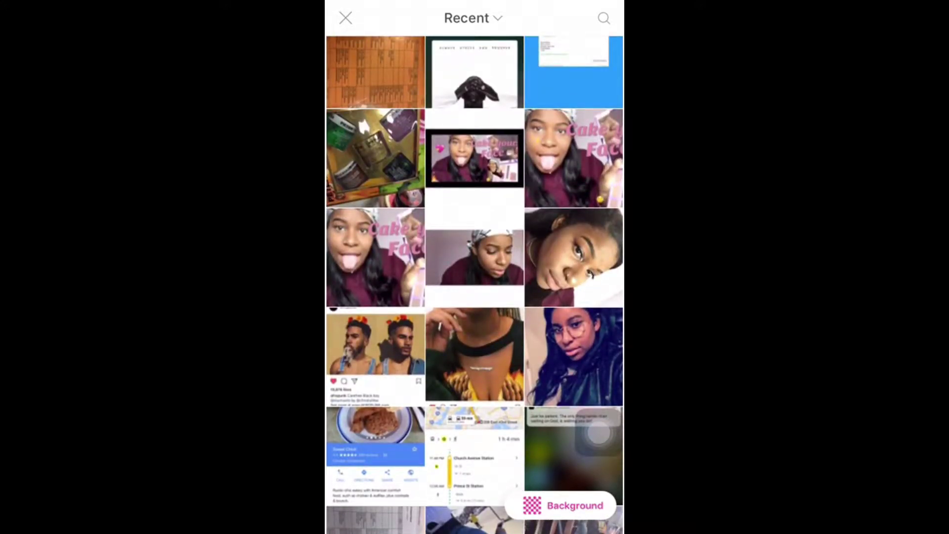
click(475, 356)
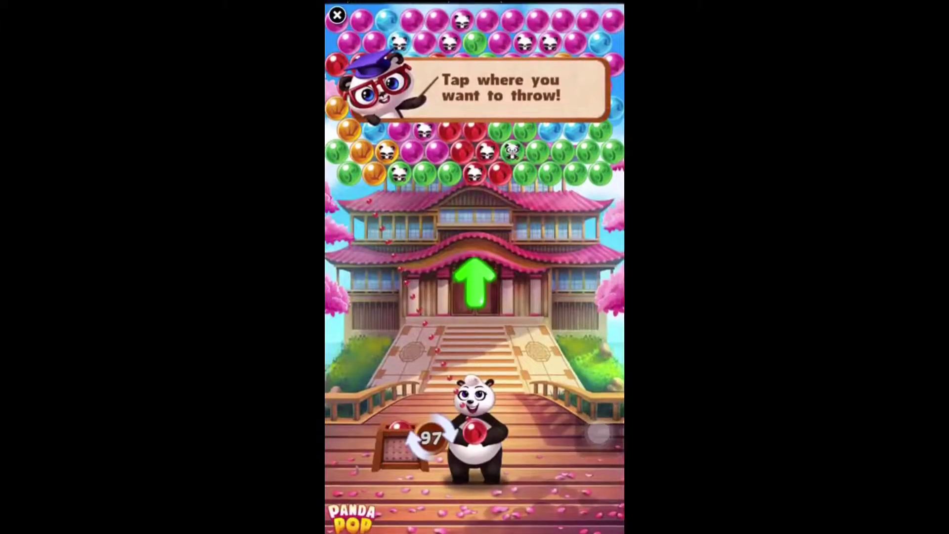
Step: Close the game ad and crop off the screenshot's bottom and Instagram header
click(337, 15)
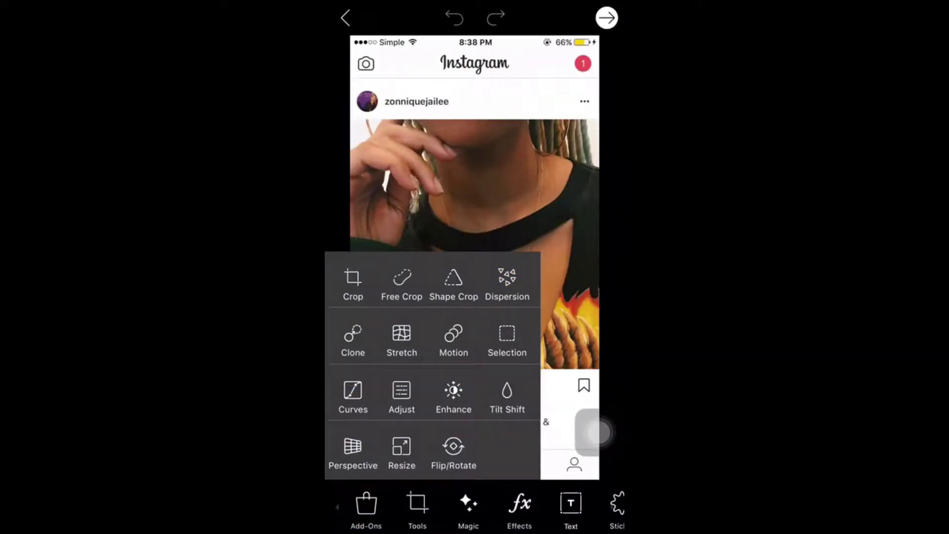
drag(474, 382, 474, 308)
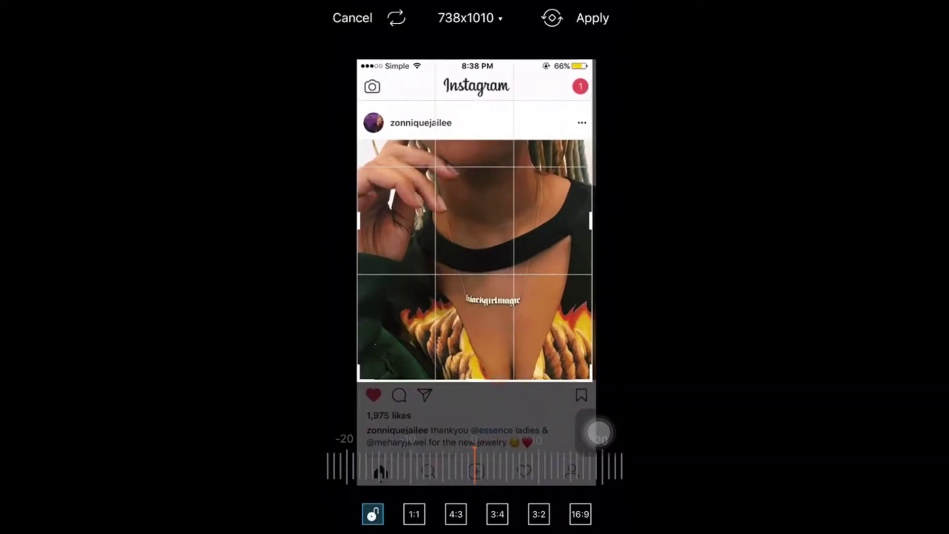
drag(474, 59, 475, 140)
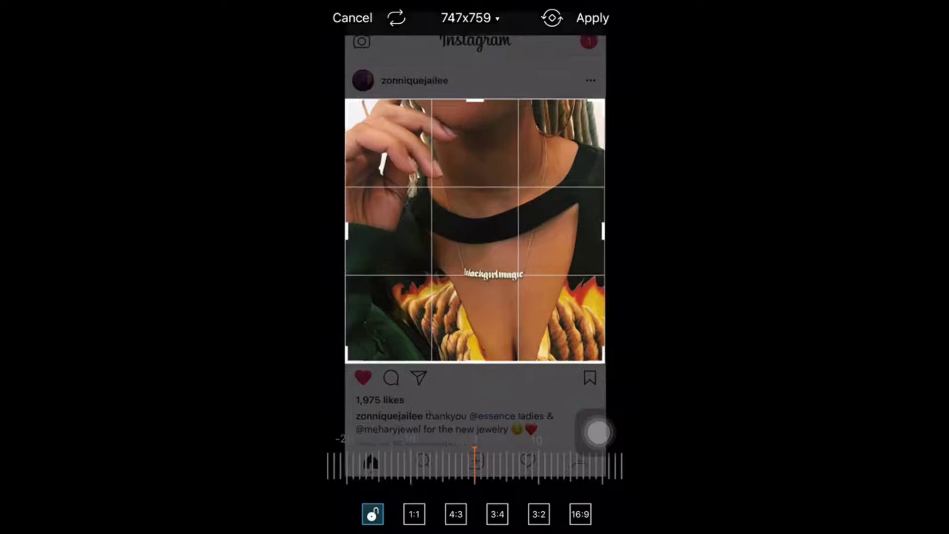
click(592, 19)
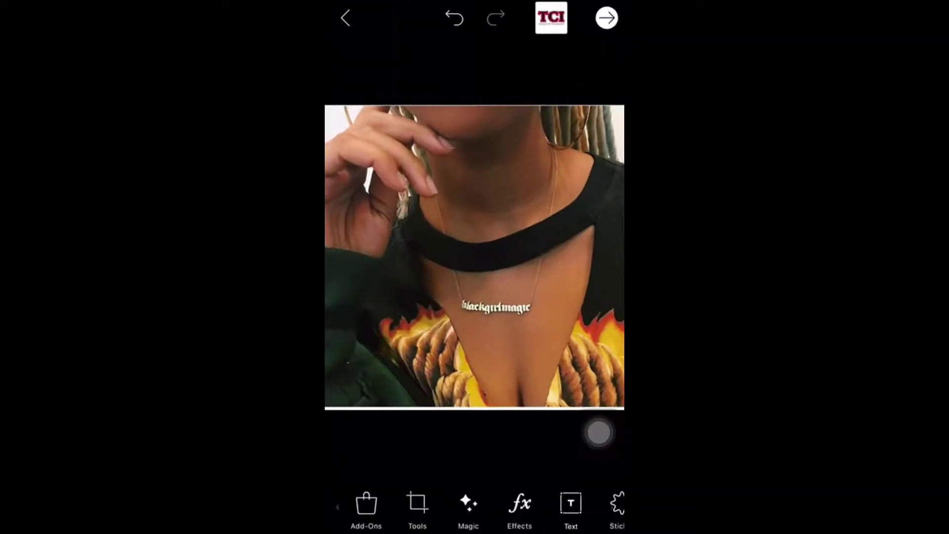
scroll(518, 508, right, 3)
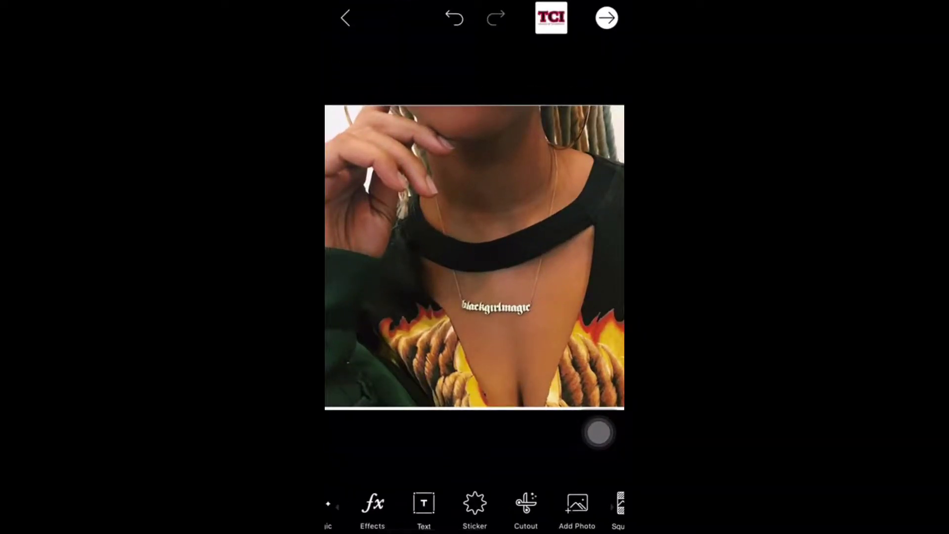
Step: Add the text 'Glttttt' and enlarge and tilt it across the photo
click(423, 504)
text(Gl)
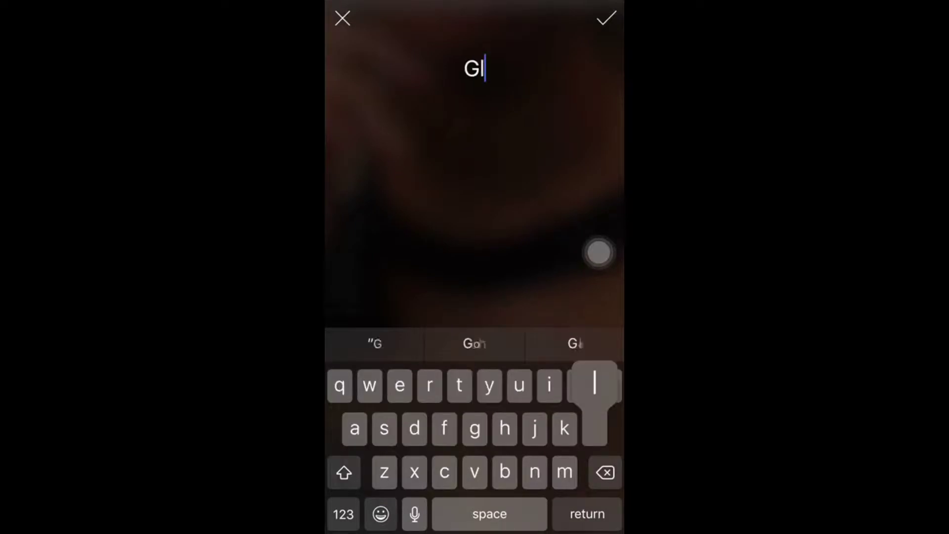
text(ttttt)
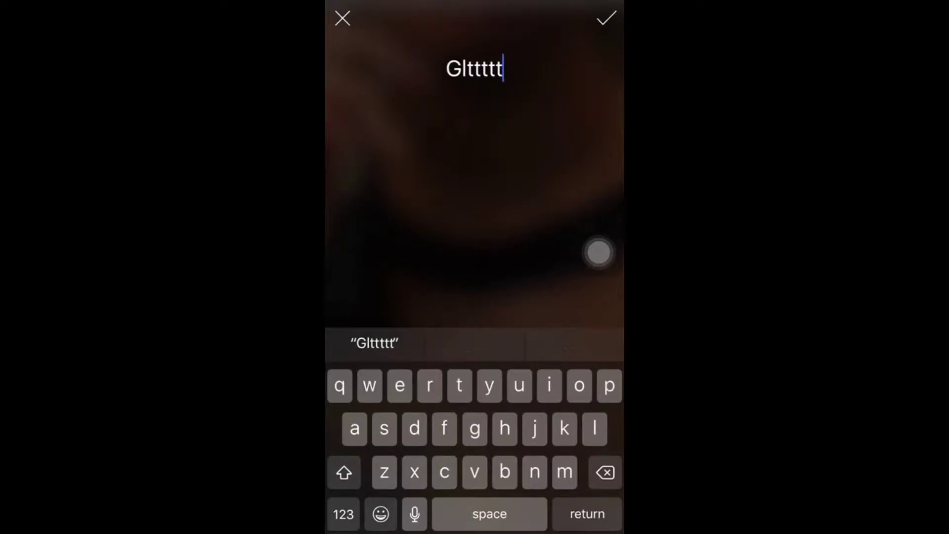
click(605, 18)
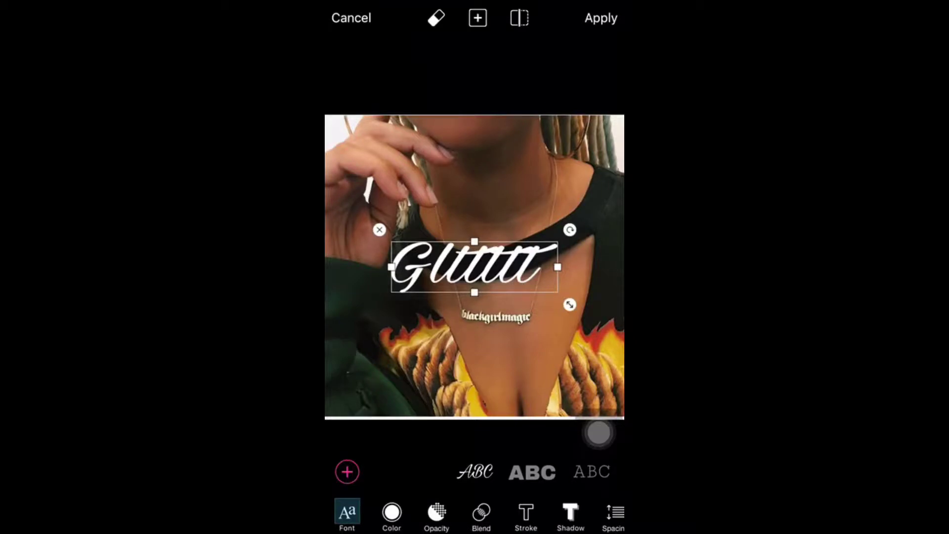
mouse_move(570, 304)
mouse_down()
mouse_move(619, 297)
mouse_move(556, 273)
mouse_up()
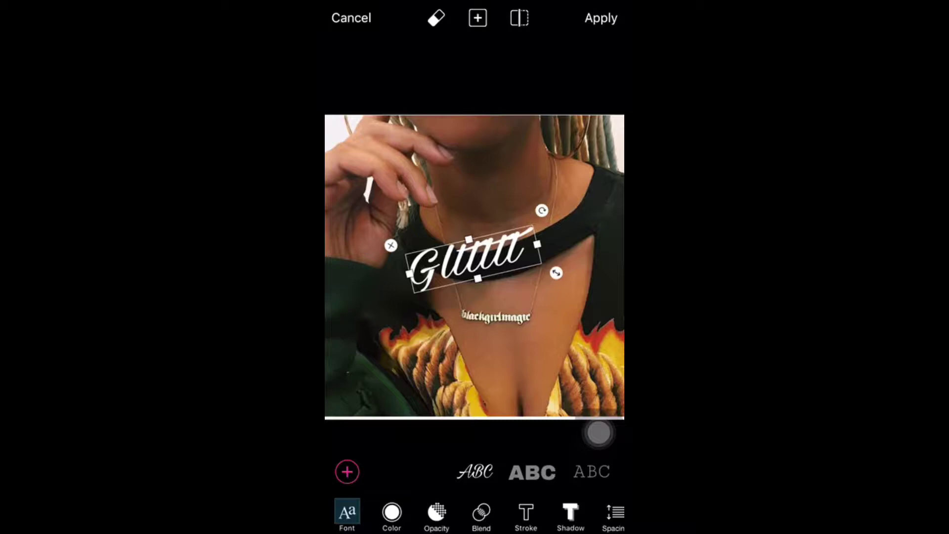
Step: Try several fonts for the text, ending on a calligraphic script font
click(532, 471)
scroll(474, 471, right, 3)
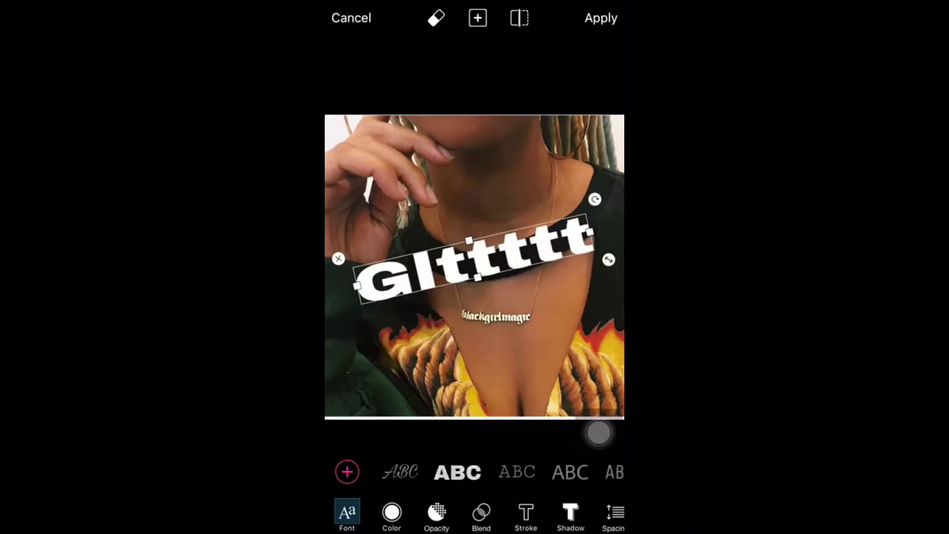
click(474, 472)
click(490, 471)
scroll(474, 471, right, 3)
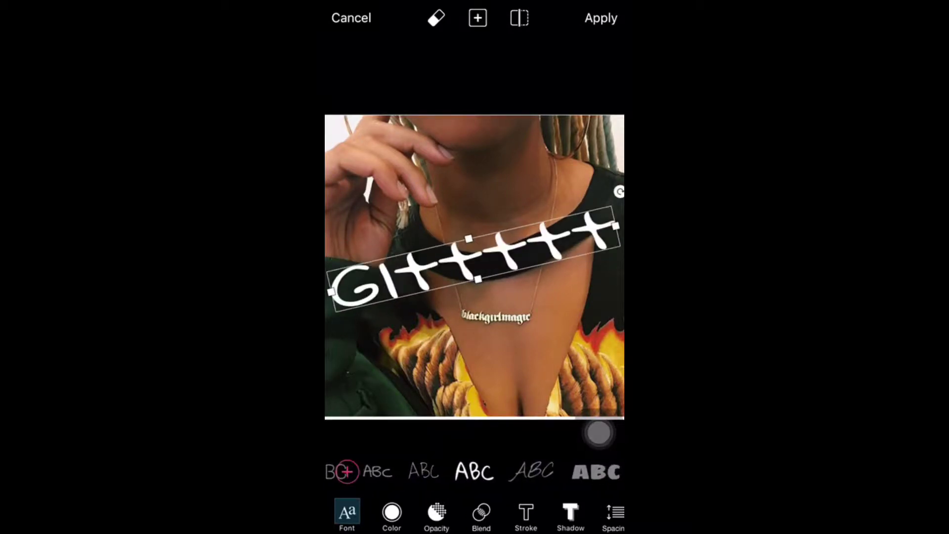
click(437, 472)
click(470, 472)
click(415, 471)
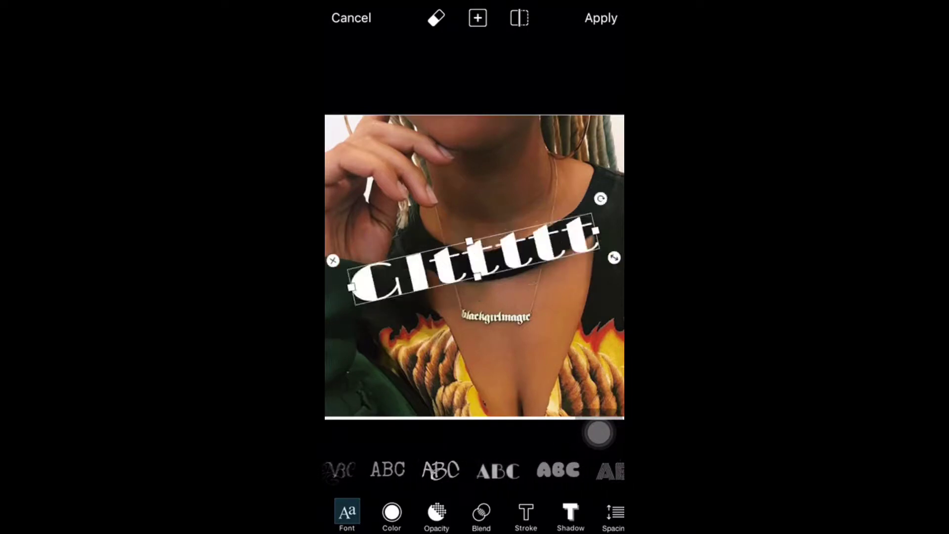
scroll(474, 471, right, 3)
click(445, 471)
click(380, 472)
scroll(475, 471, right, 3)
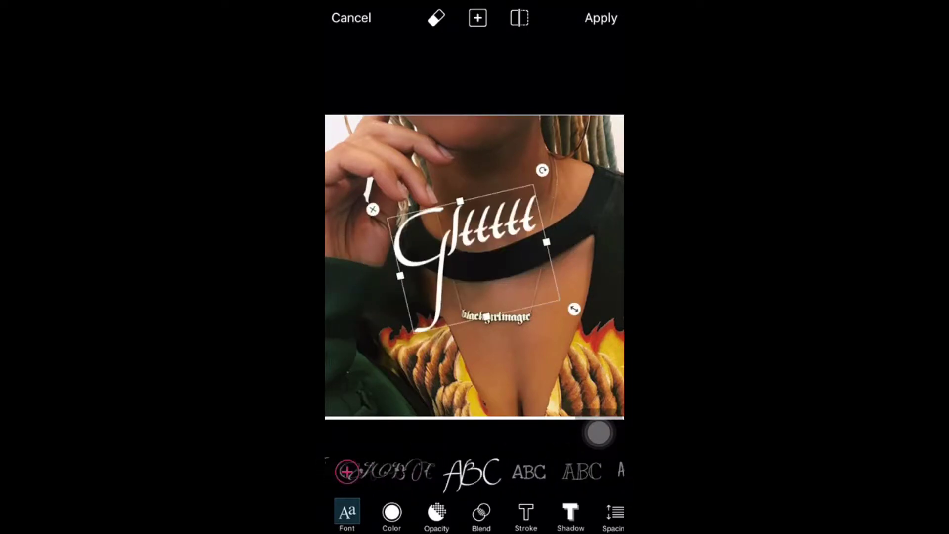
Step: Fill the text with a dark red to magenta gradient and shift its balance
click(392, 513)
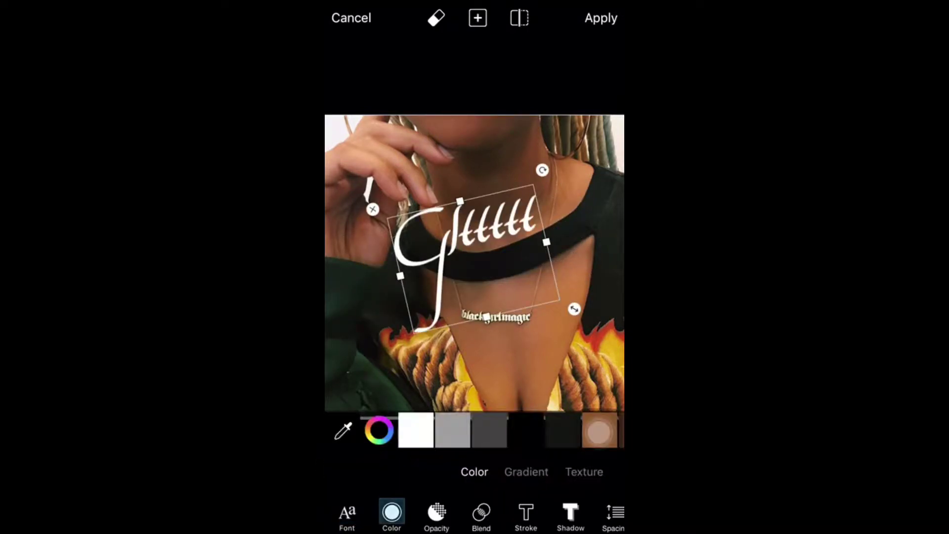
click(525, 471)
click(343, 430)
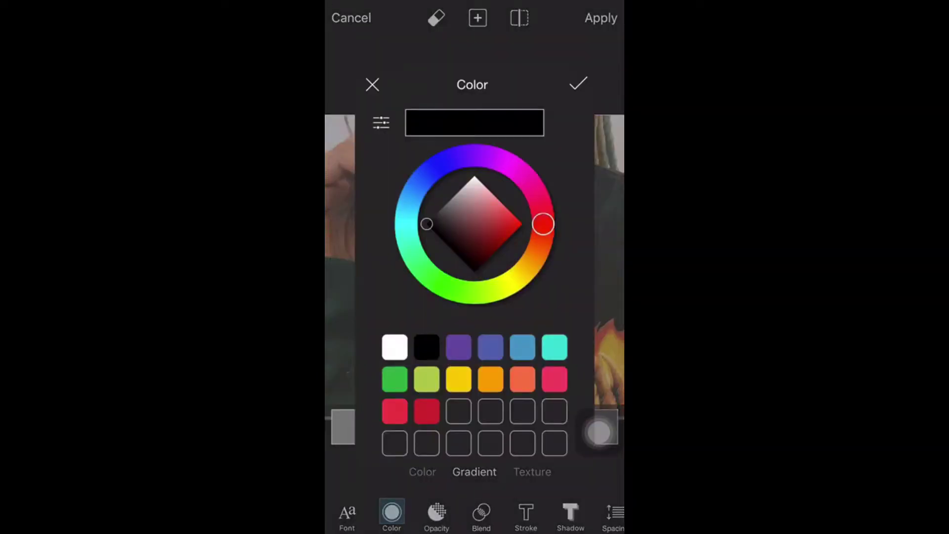
click(506, 240)
click(578, 84)
click(606, 428)
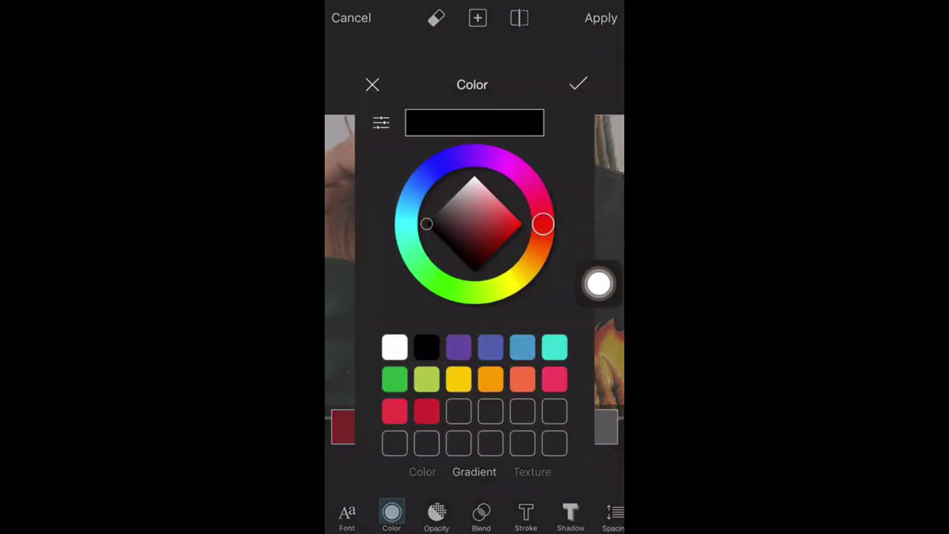
click(525, 179)
click(579, 83)
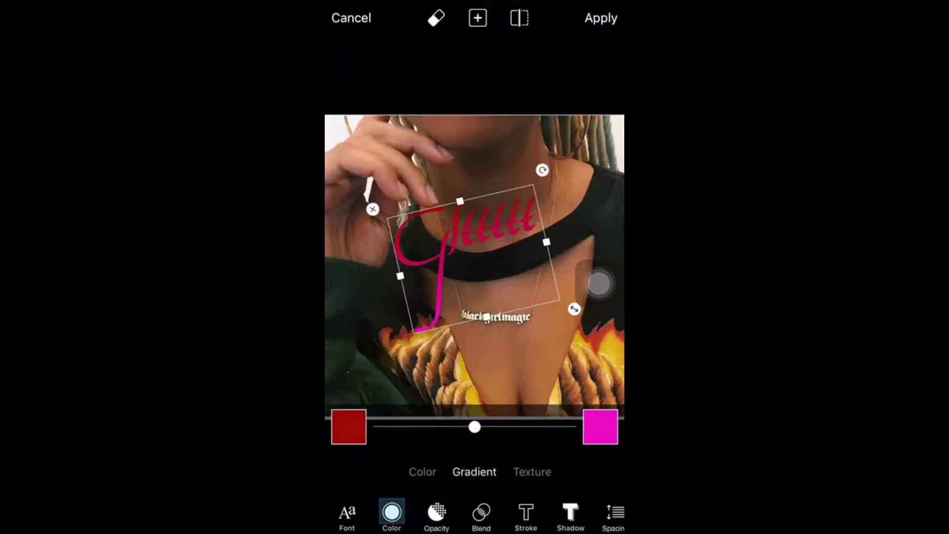
drag(525, 427, 500, 427)
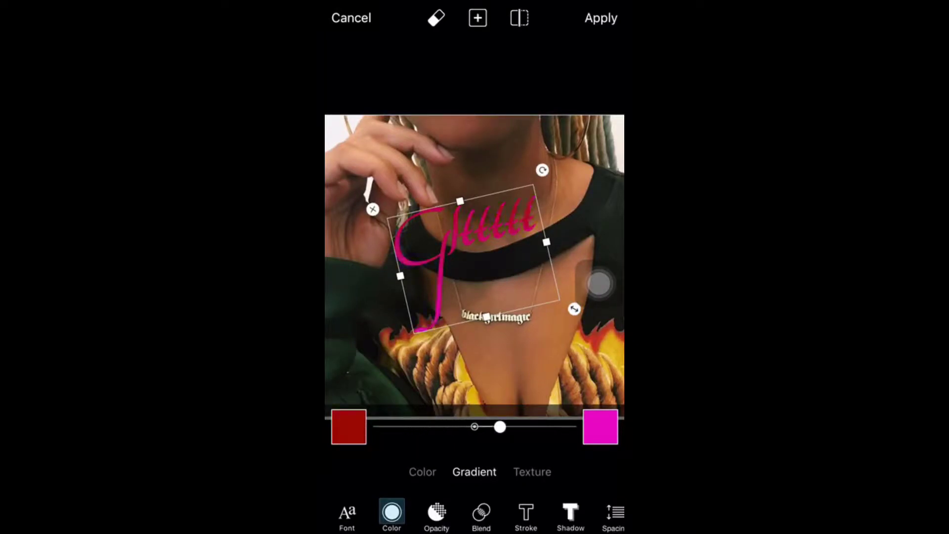
Step: Try a colourful texture, revert to the gradient, and merge the text into the photo
click(532, 472)
click(536, 431)
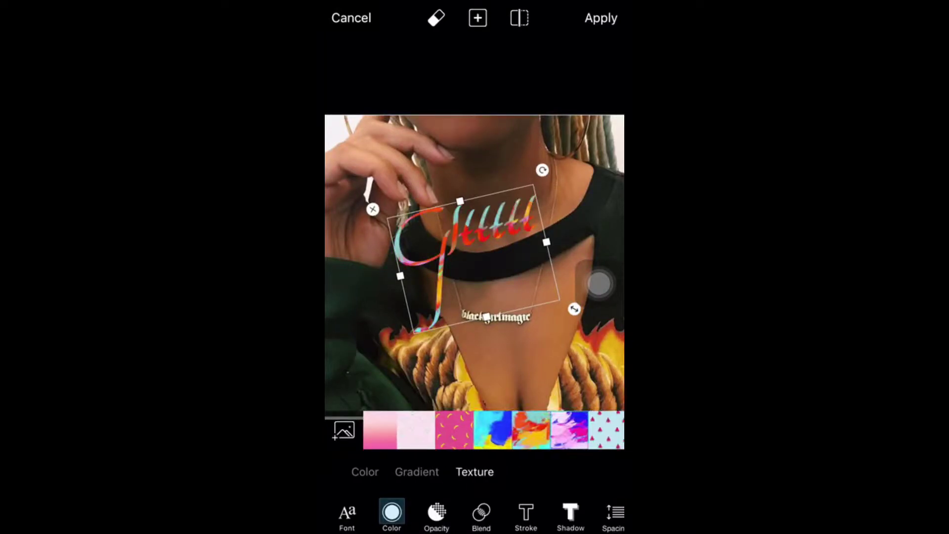
drag(578, 429, 489, 430)
click(417, 471)
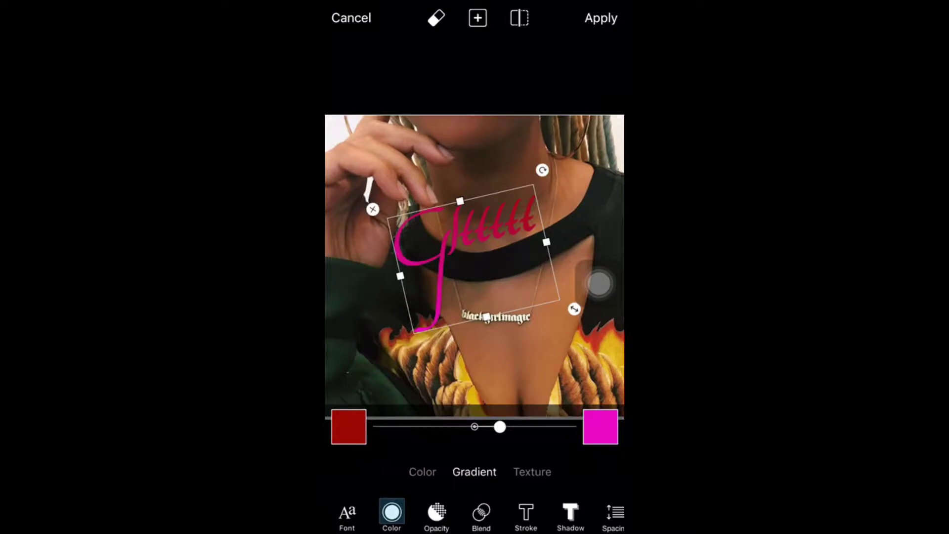
click(600, 18)
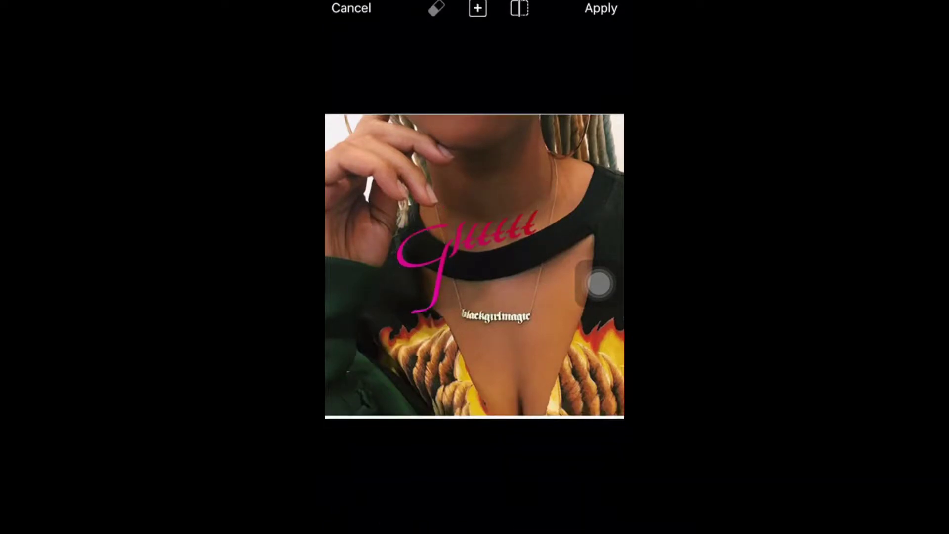
drag(578, 504, 445, 504)
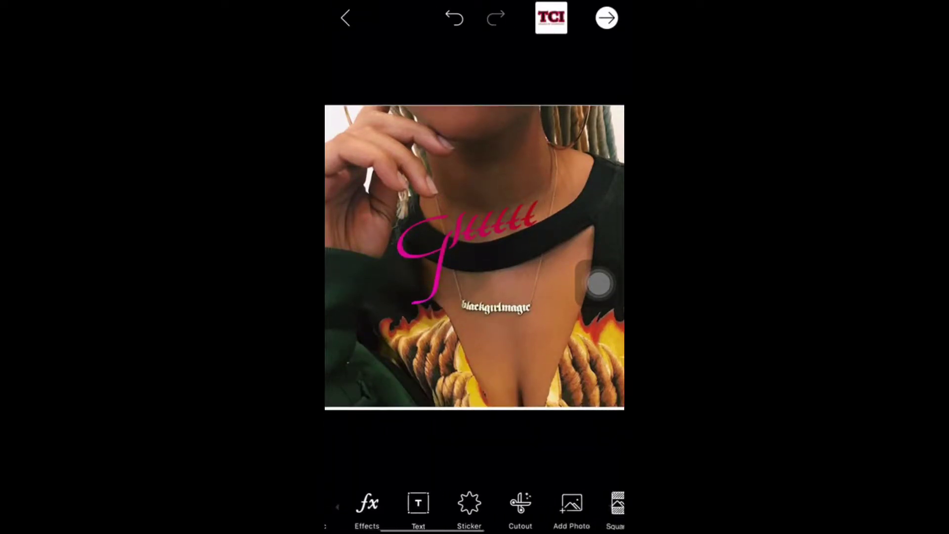
Step: Browse the Birthday, Love and Discover sticker categories and pick the fist sticker
click(469, 504)
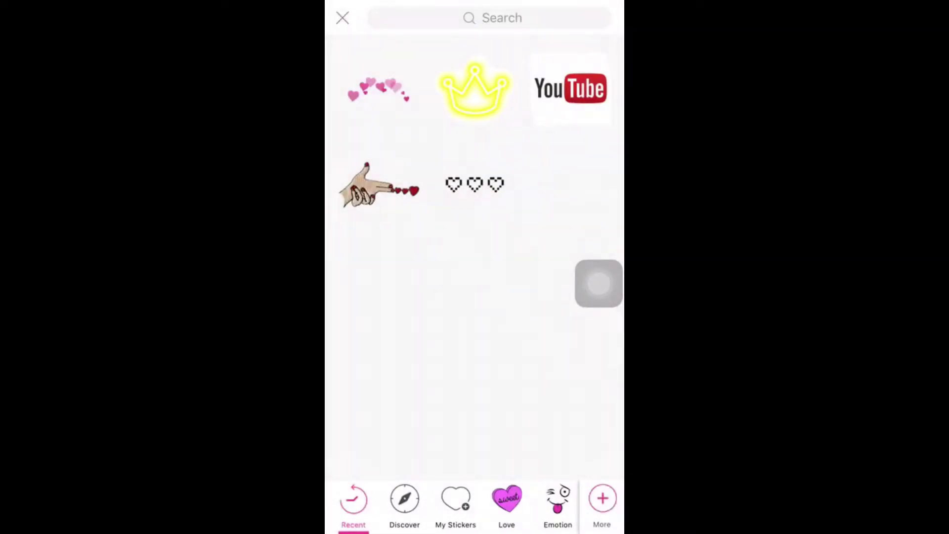
drag(578, 297, 371, 297)
click(520, 504)
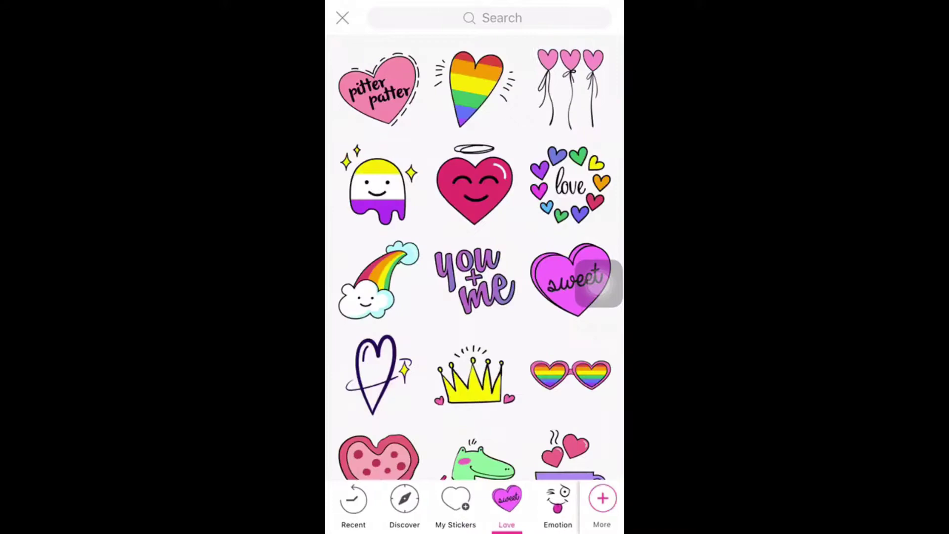
click(418, 504)
scroll(475, 297, down, 5)
scroll(475, 297, down, 5)
scroll(475, 296, down, 5)
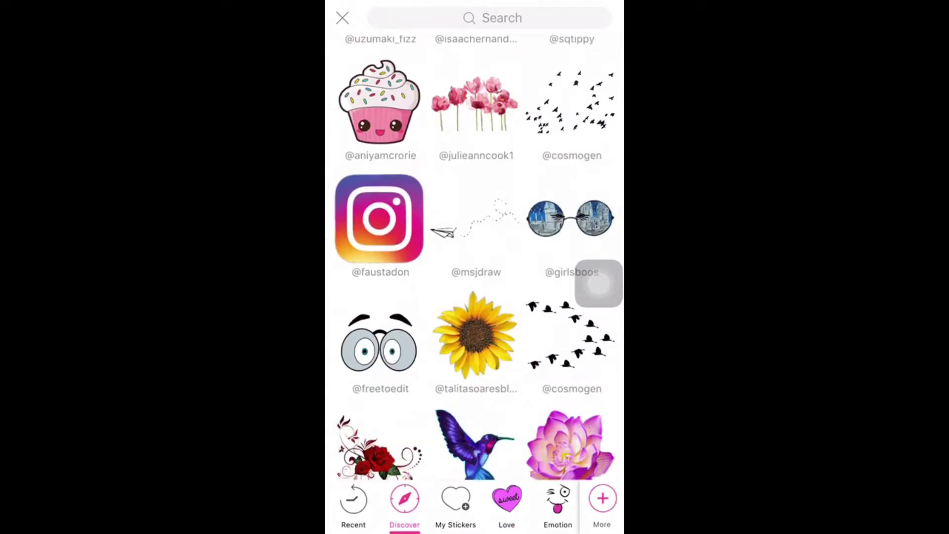
scroll(474, 297, down, 5)
scroll(474, 297, down, 5)
scroll(474, 297, down, 5)
scroll(475, 297, down, 3)
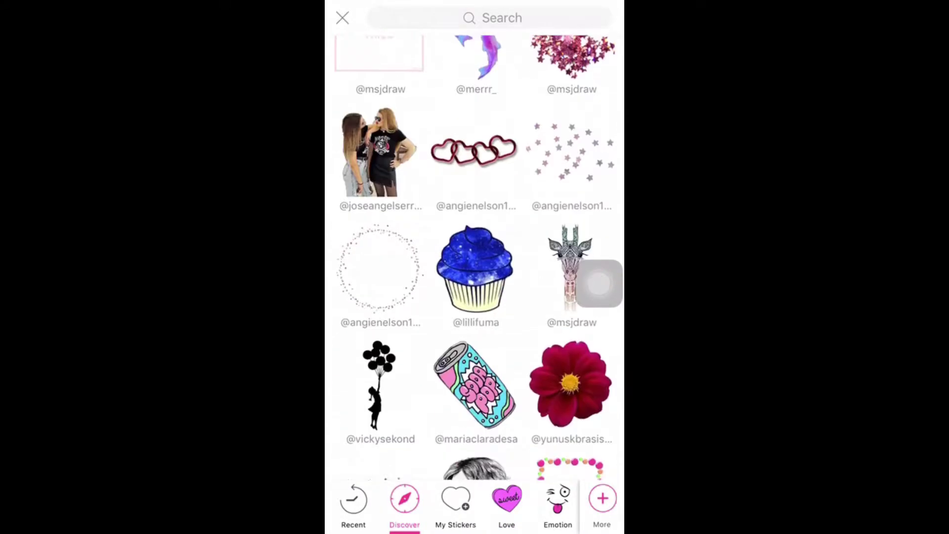
scroll(475, 297, up, 5)
click(571, 178)
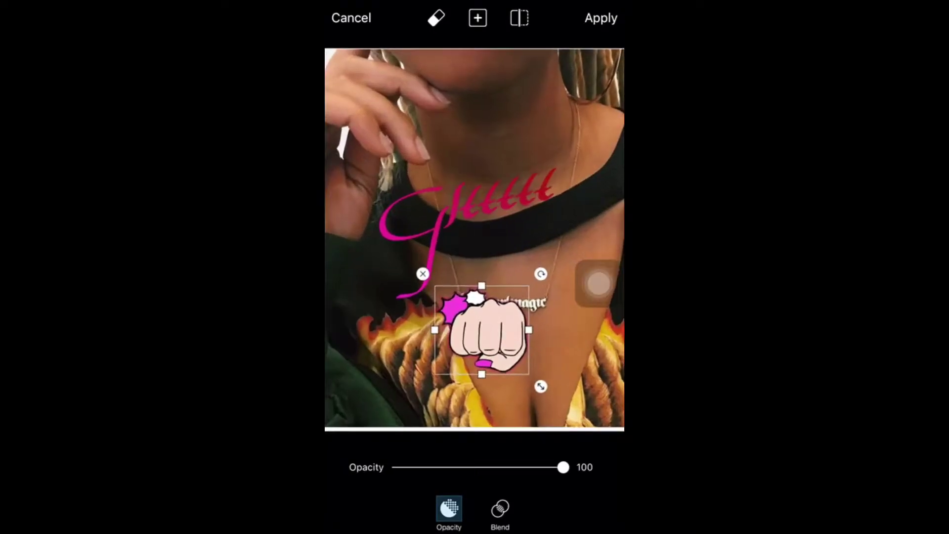
Step: Shrink the fist sticker onto the neck, then stretch a sparkle sticker over the photo
drag(481, 341, 490, 223)
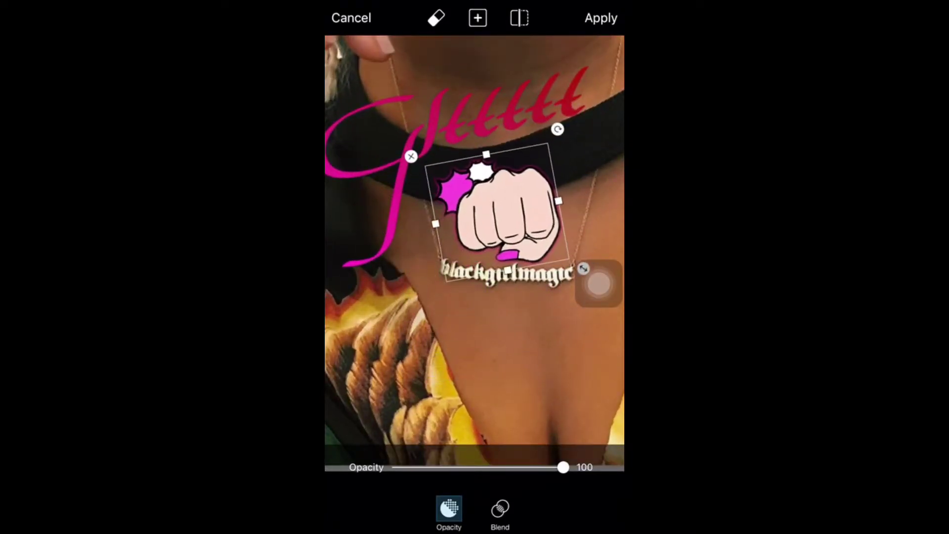
drag(585, 277, 576, 249)
drag(501, 200, 505, 191)
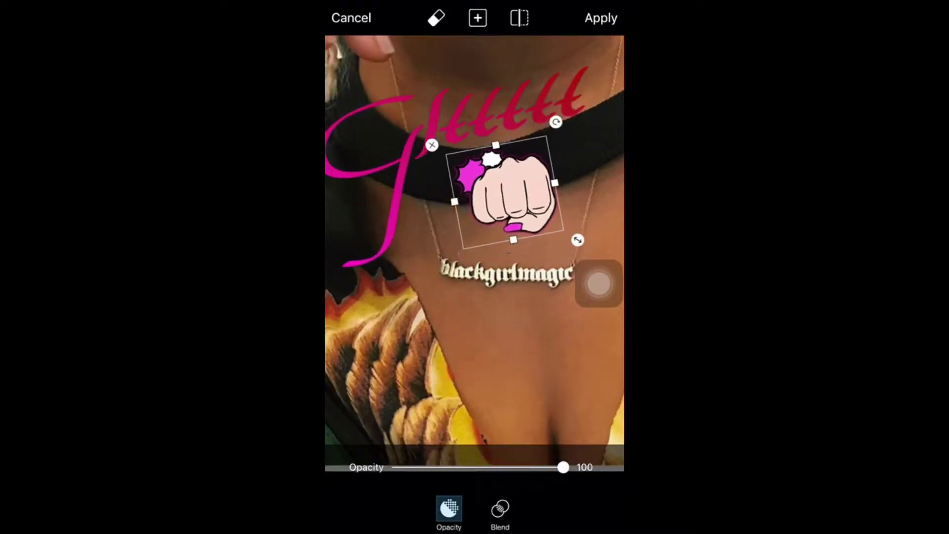
click(600, 18)
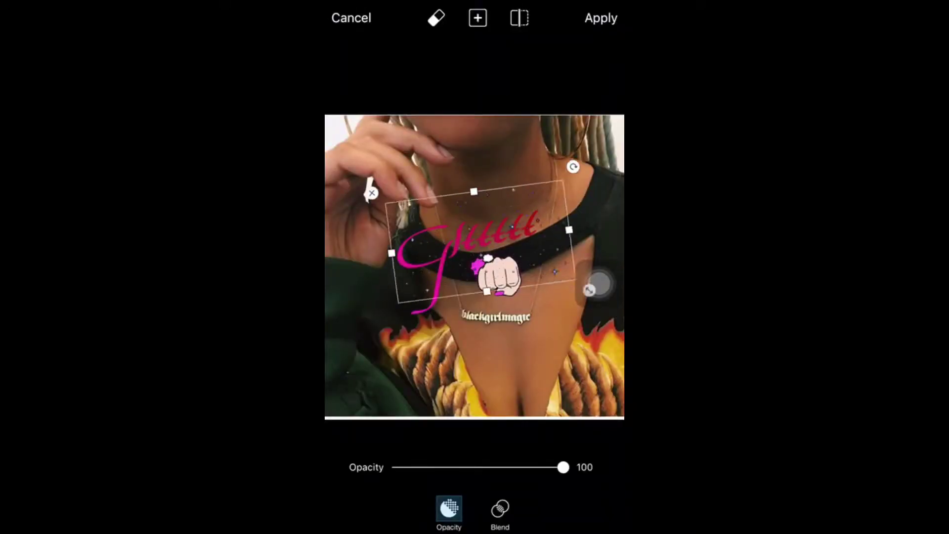
drag(617, 306, 627, 334)
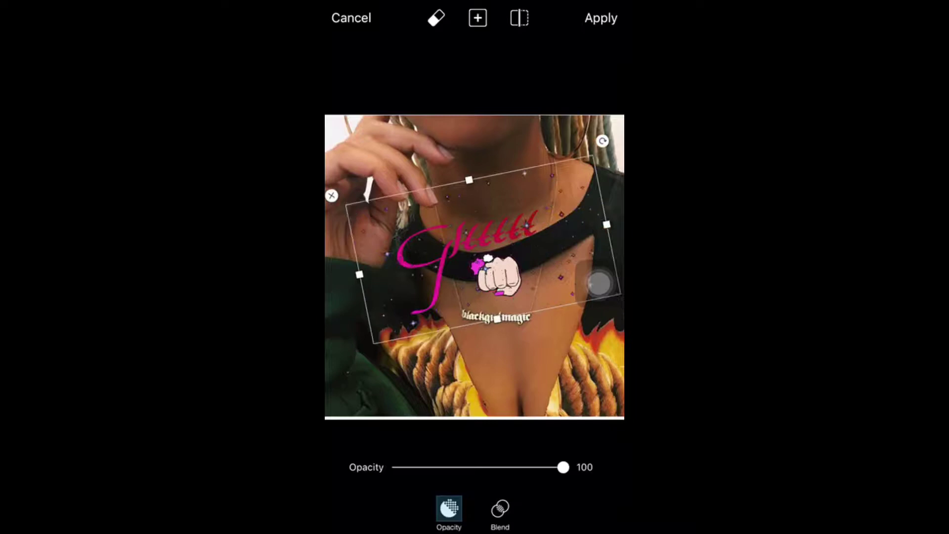
mouse_move(483, 146)
mouse_down()
mouse_move(484, 44)
mouse_move(478, 91)
mouse_move(519, 186)
mouse_up()
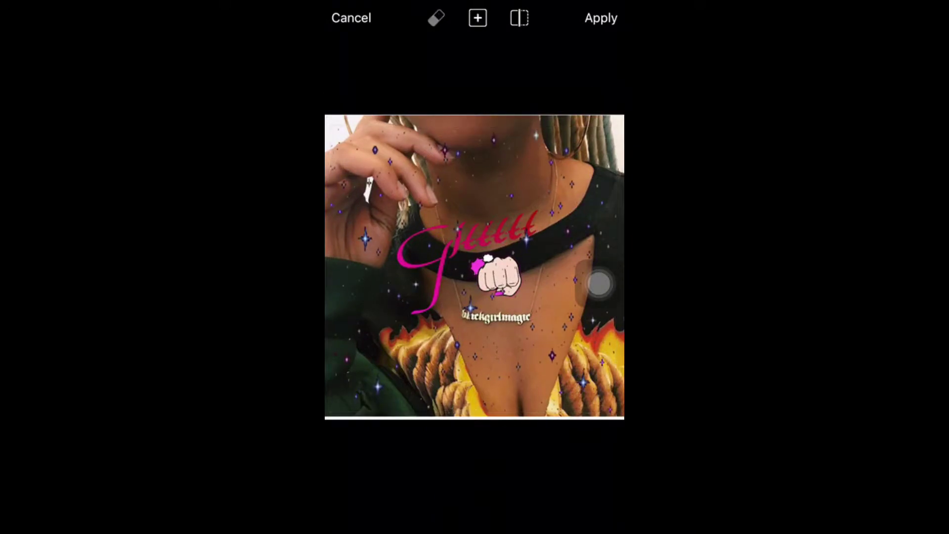
Step: Apply the sparkles, then place a small red rose sticker on the photo's right side
click(600, 18)
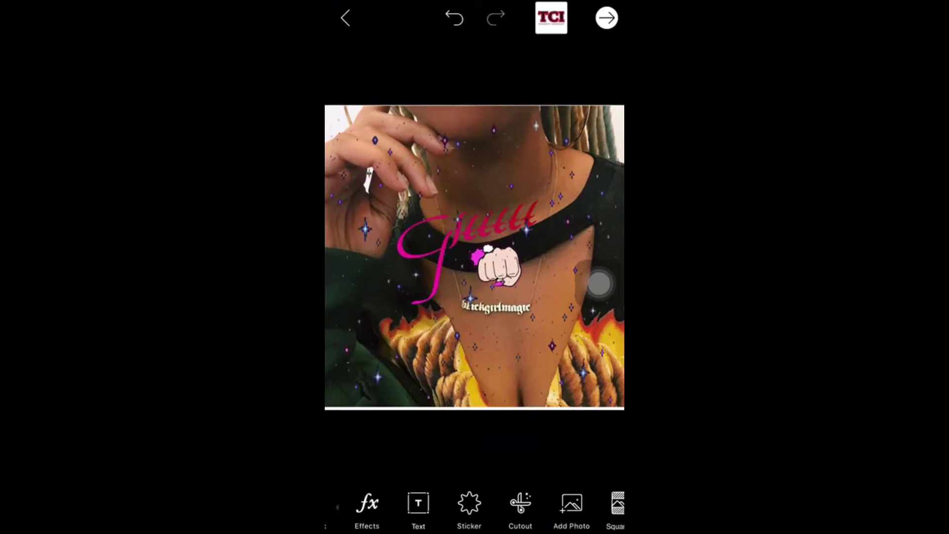
click(469, 504)
scroll(474, 297, down, 5)
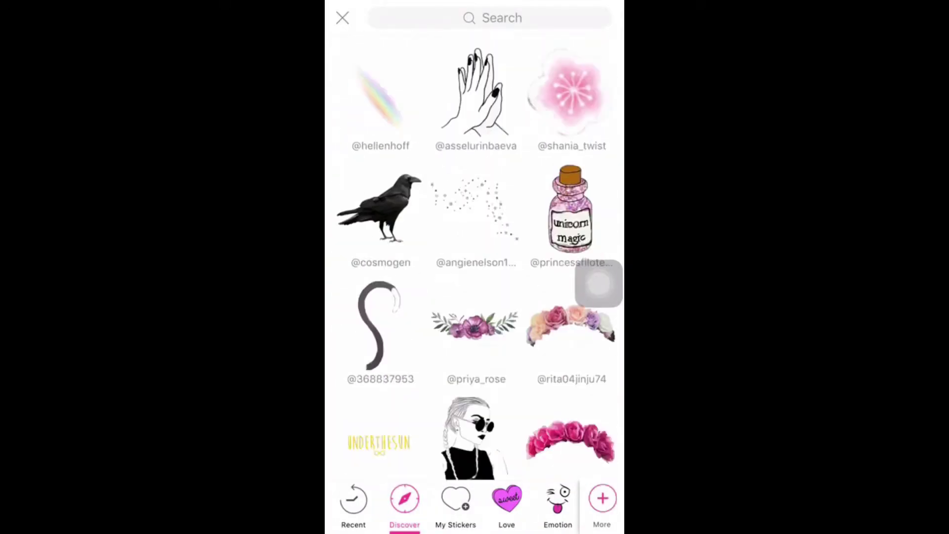
scroll(475, 297, down, 5)
scroll(475, 296, down, 5)
scroll(475, 297, down, 5)
scroll(475, 297, down, 5)
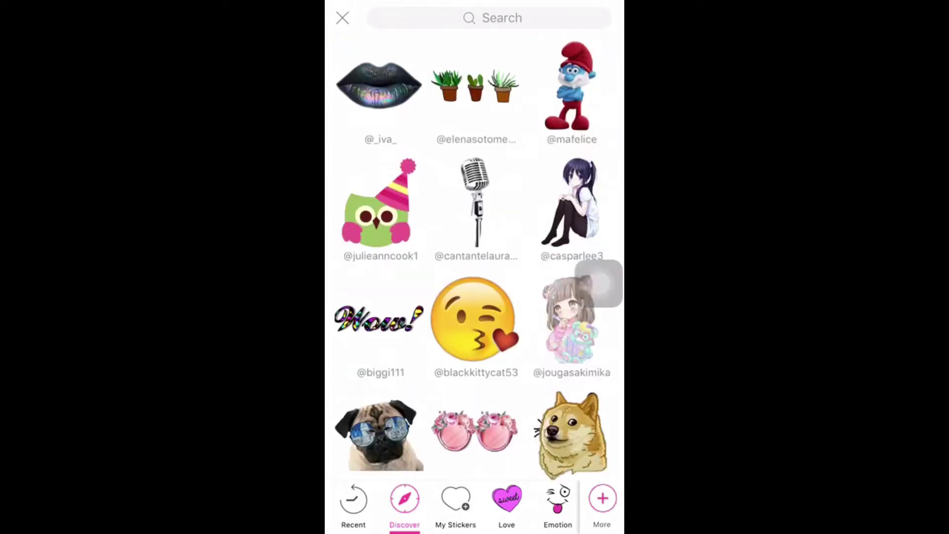
scroll(474, 297, down, 5)
scroll(475, 297, down, 5)
scroll(475, 296, down, 5)
scroll(475, 296, down, 5)
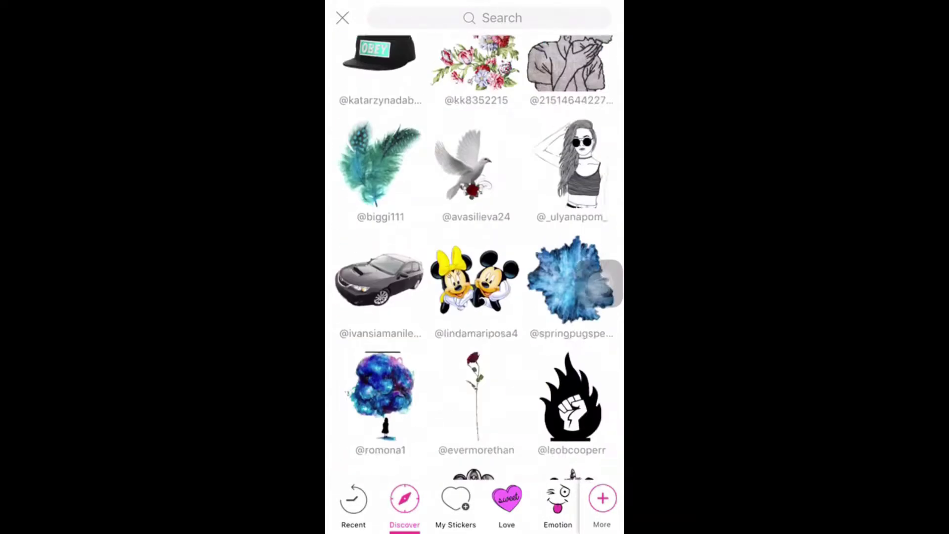
click(475, 273)
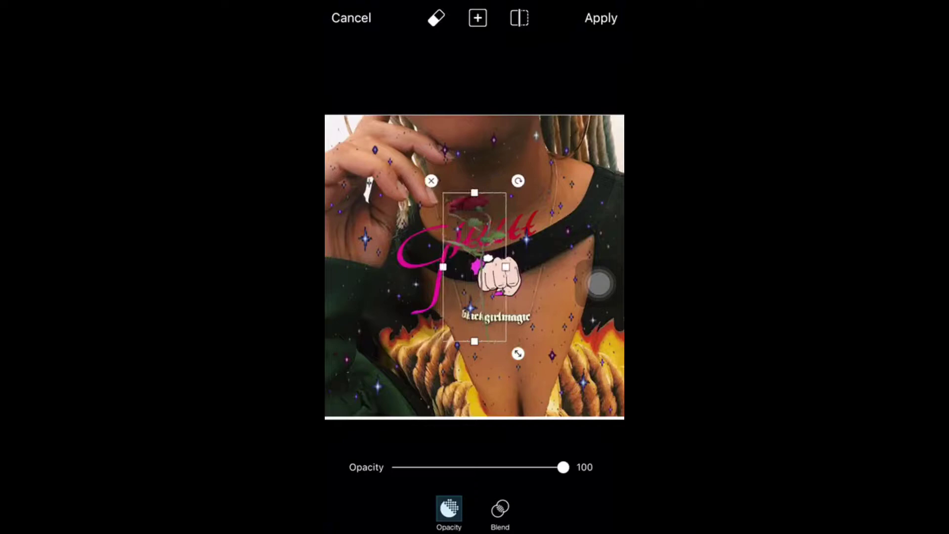
mouse_move(474, 259)
mouse_down()
mouse_move(590, 263)
mouse_move(597, 252)
mouse_up()
click(416, 349)
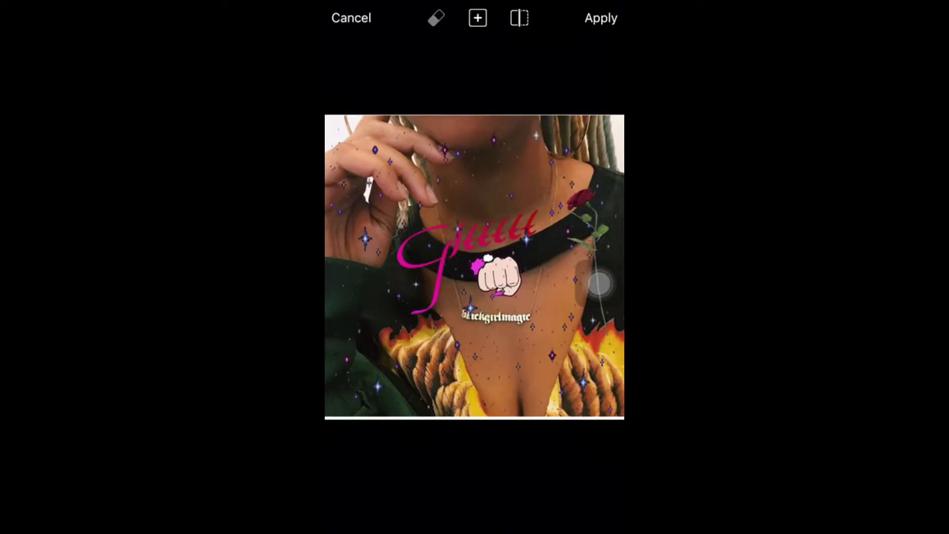
click(601, 18)
Step: Add the mirror selfie, enlarge it, and outline the person in the hoodie as a cutout
click(572, 504)
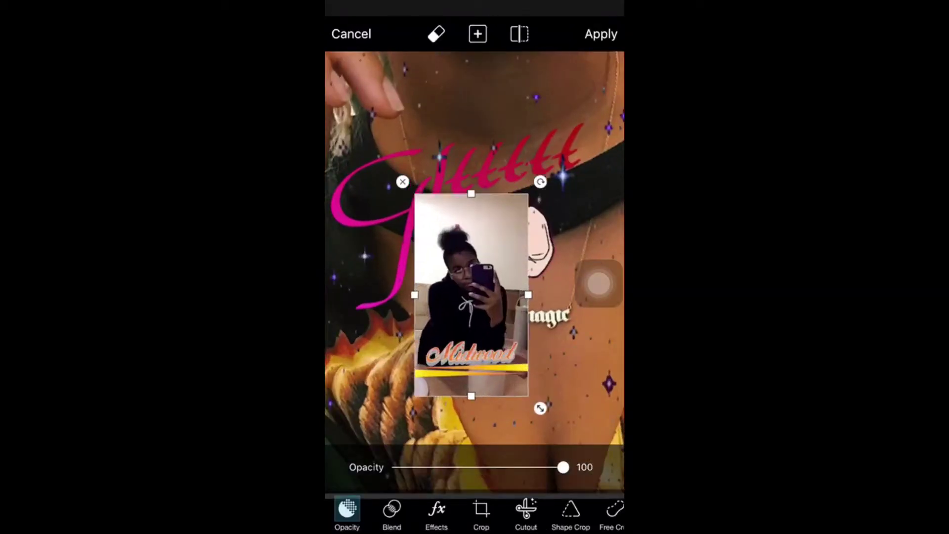
drag(540, 408, 574, 460)
click(525, 512)
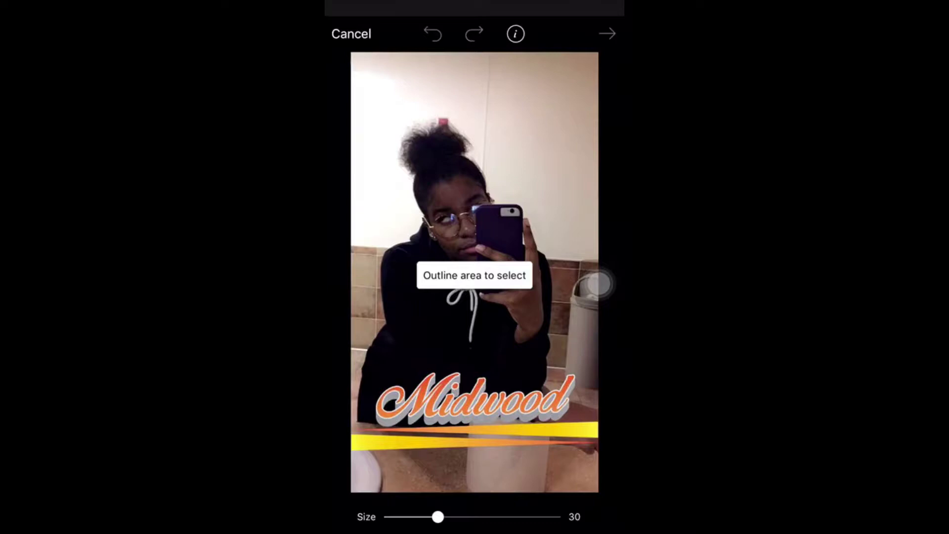
drag(443, 123, 548, 248)
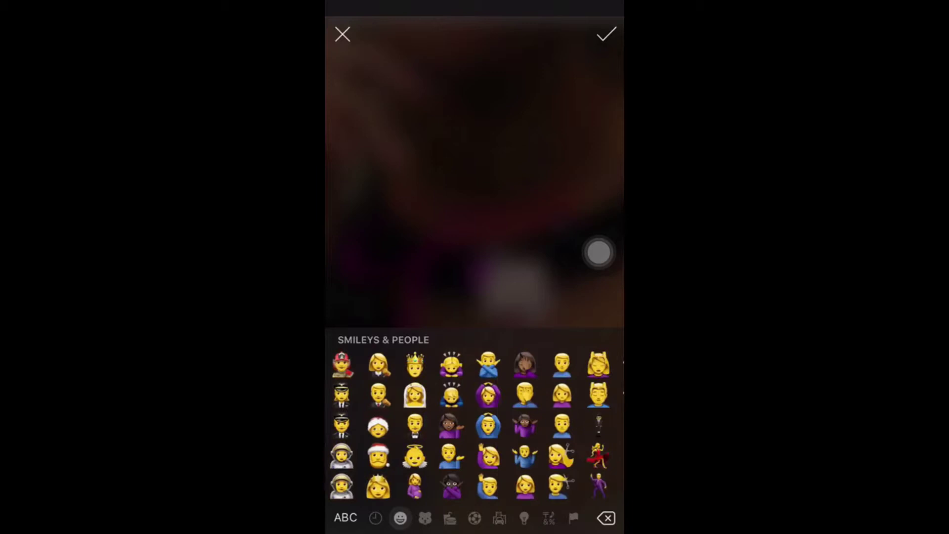
Step: Add a fire emoji, shrink it, move it lower and apply it
click(424, 486)
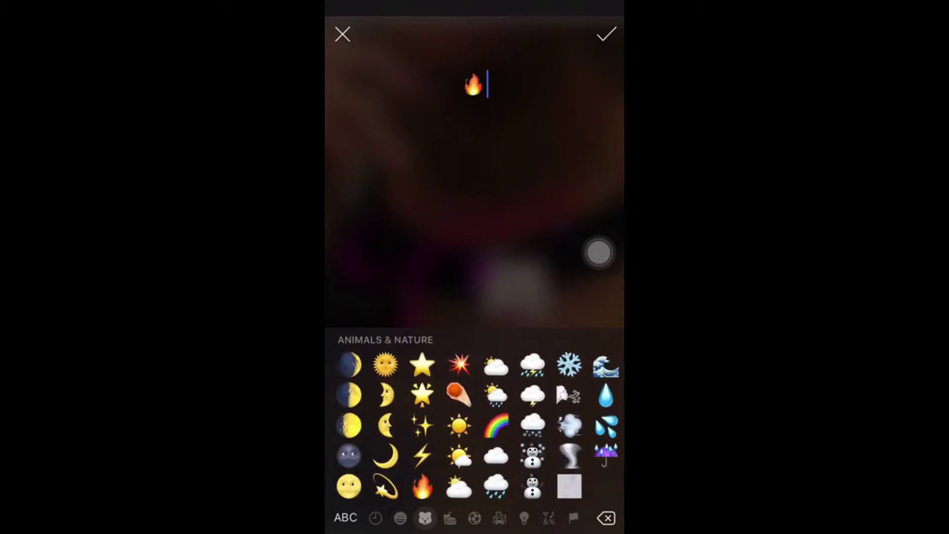
click(605, 34)
drag(474, 266, 463, 385)
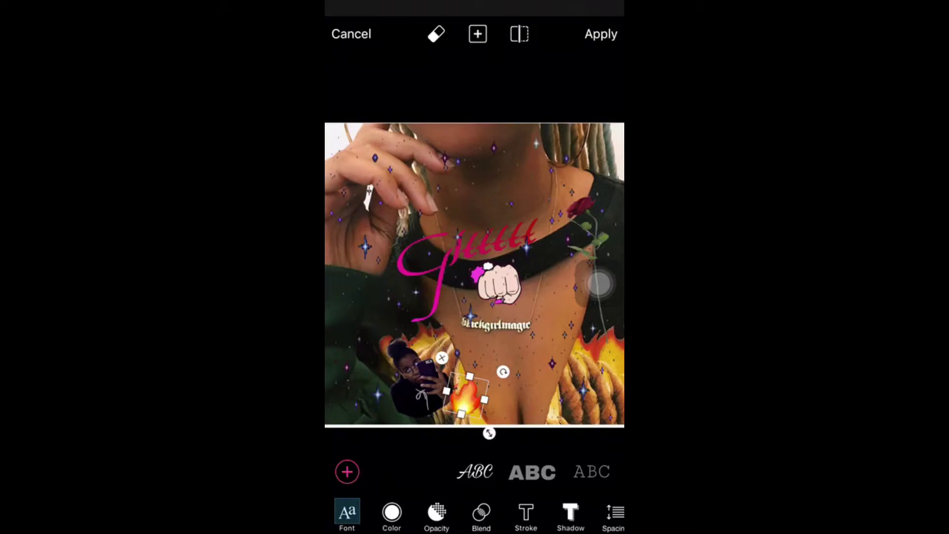
click(600, 34)
Step: Post the finished image to PicsArt and go to PicMonkey from the home screen
click(605, 34)
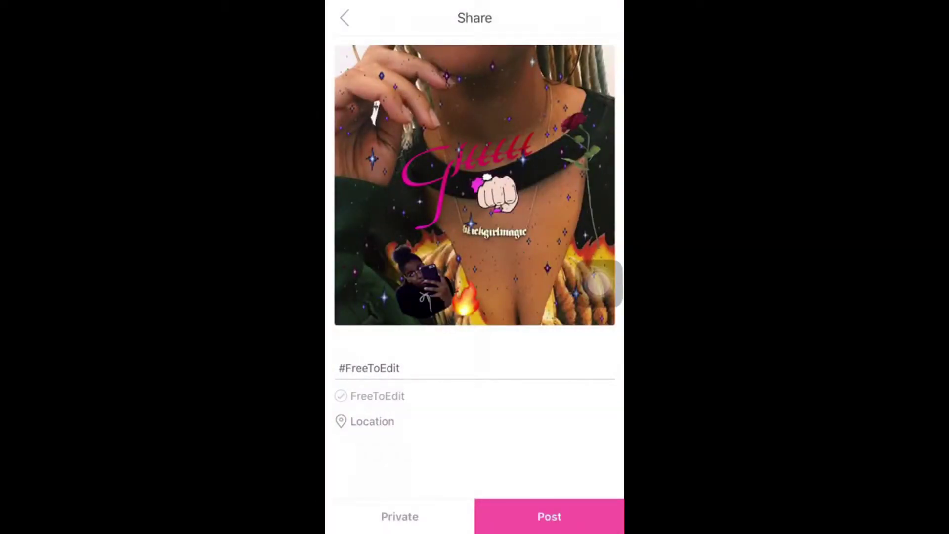
click(549, 517)
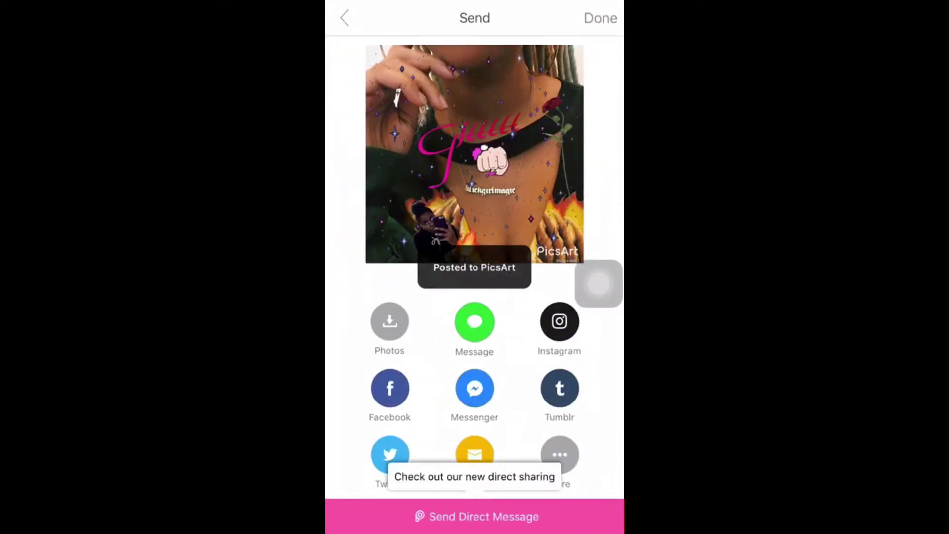
click(600, 18)
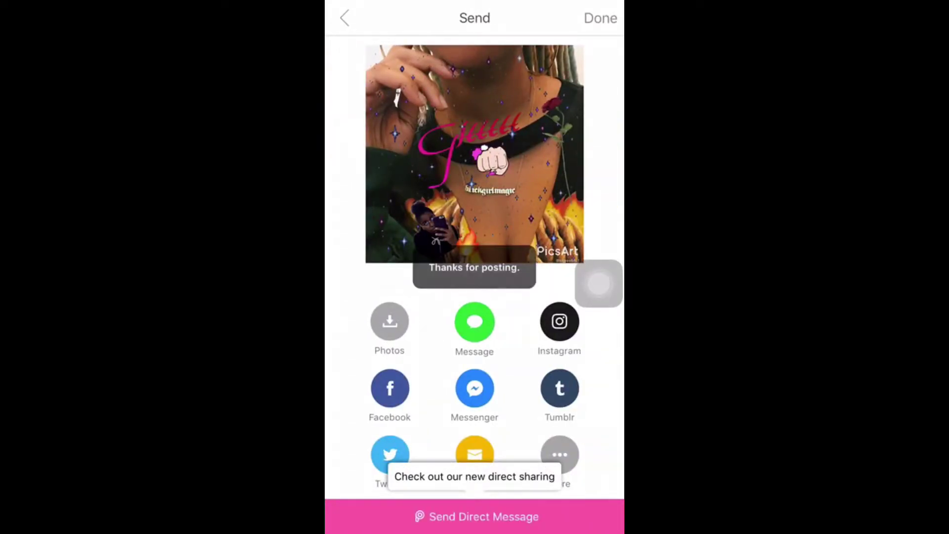
key(super)
click(551, 191)
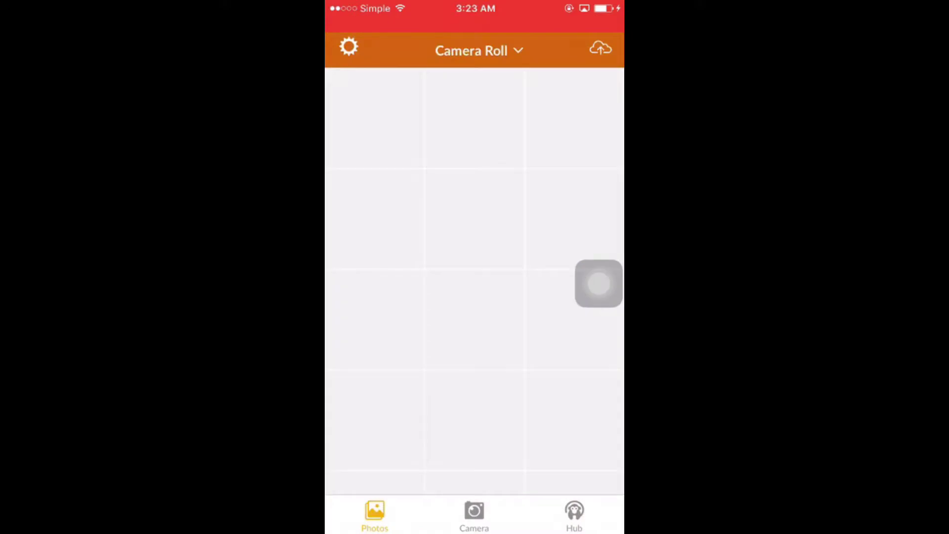
scroll(474, 297, down, 5)
Step: Open the sugar menu photo and slightly increase its contrast
click(574, 200)
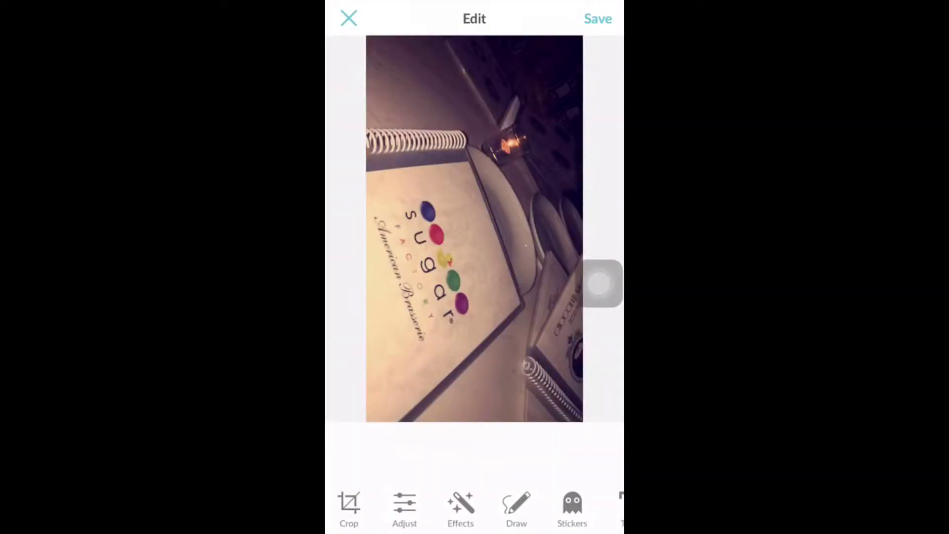
scroll(474, 508, right, 2)
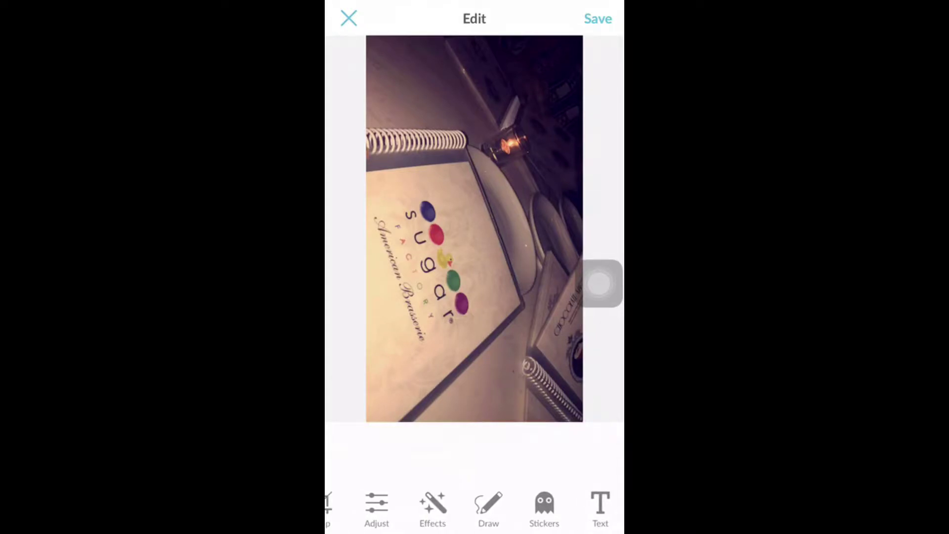
click(376, 508)
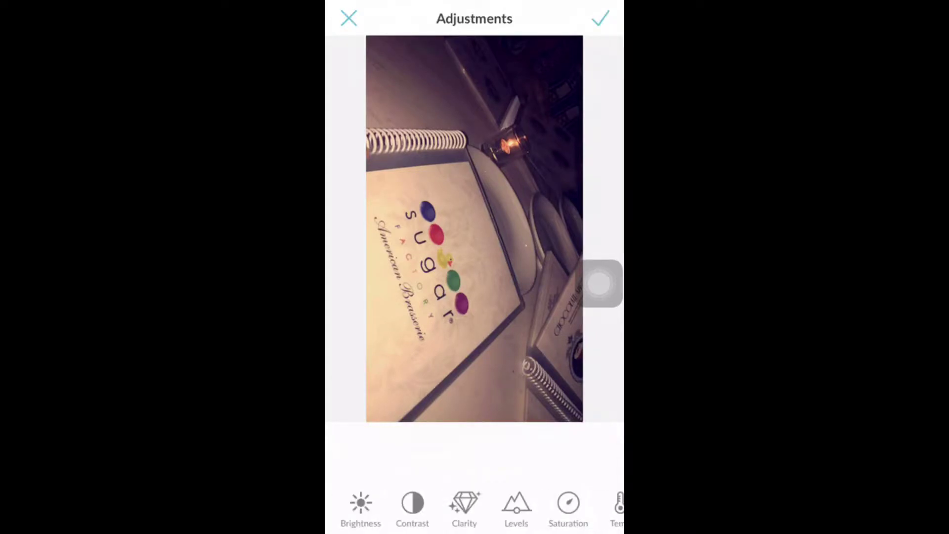
click(464, 508)
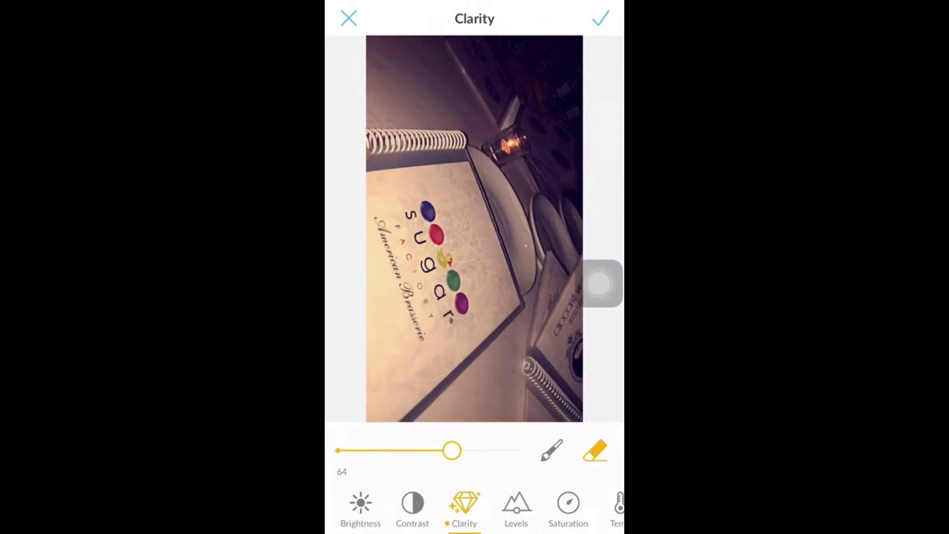
click(413, 508)
drag(448, 450, 453, 450)
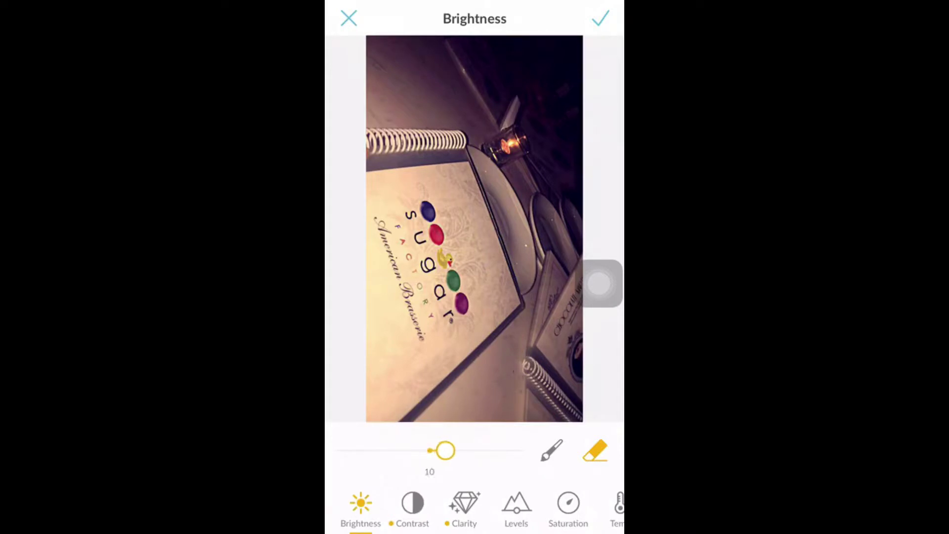
scroll(474, 508, right, 3)
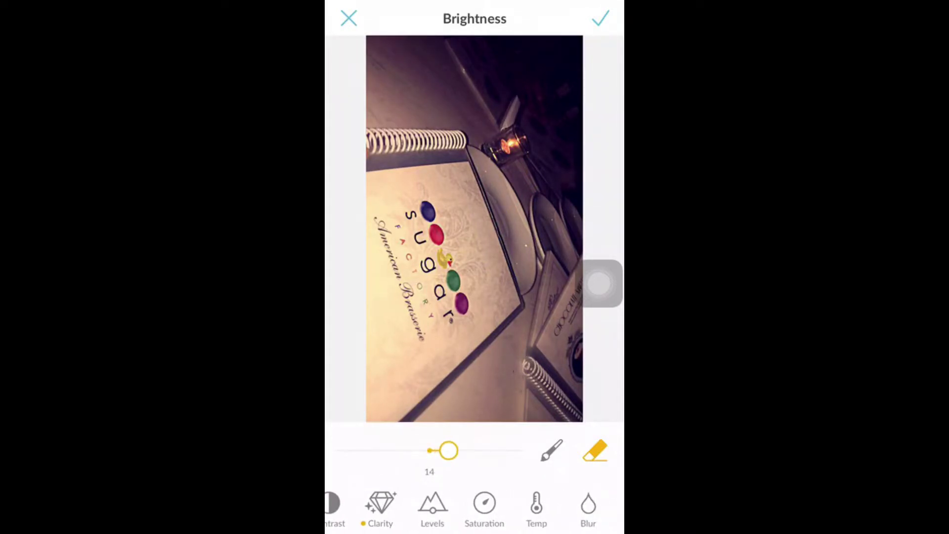
Step: Place a blur spot, move it toward the sugar logo, then discard the blur
click(536, 508)
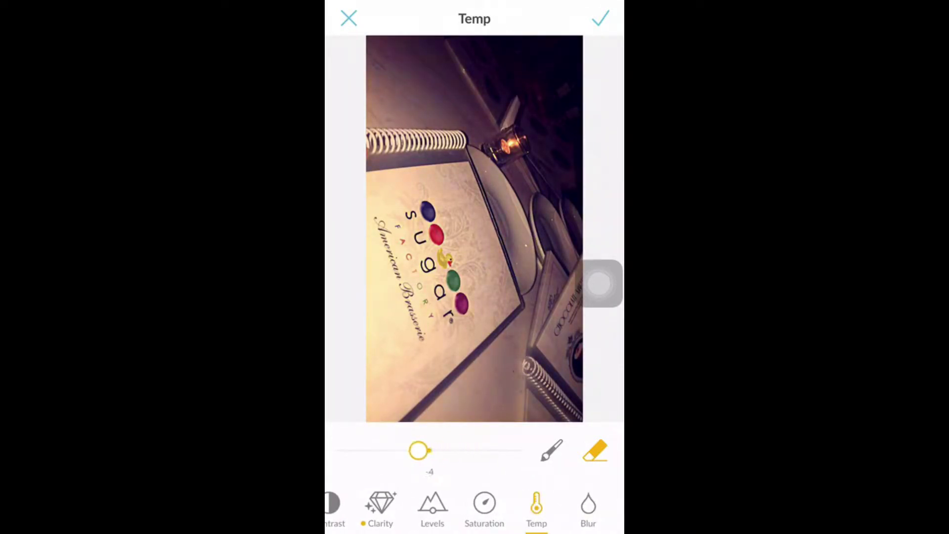
click(587, 508)
click(511, 319)
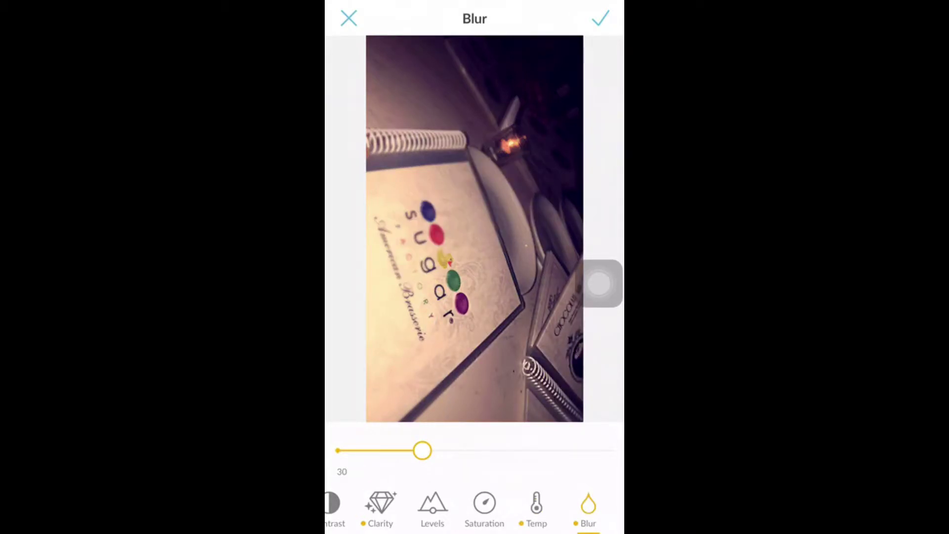
click(535, 508)
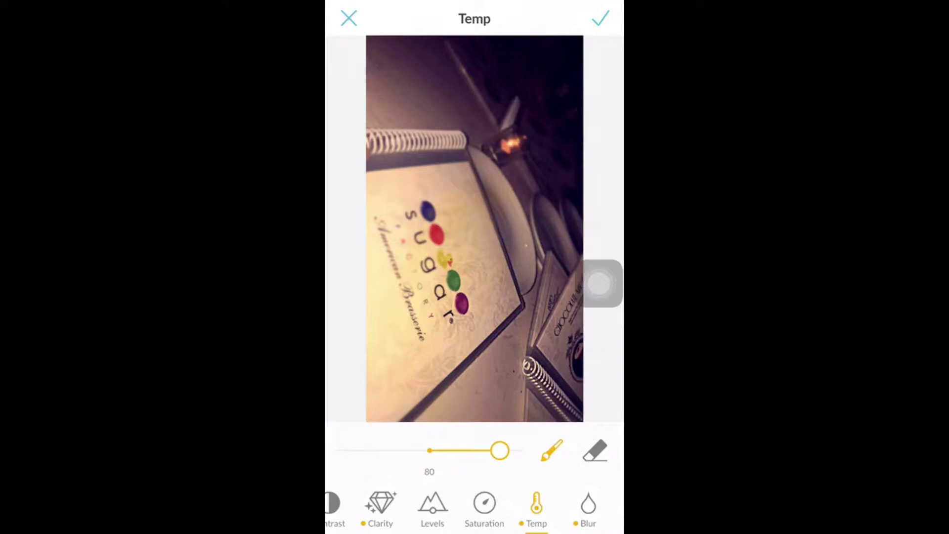
click(588, 508)
mouse_move(512, 319)
mouse_down()
mouse_move(460, 293)
mouse_move(512, 245)
mouse_up()
click(537, 508)
click(587, 508)
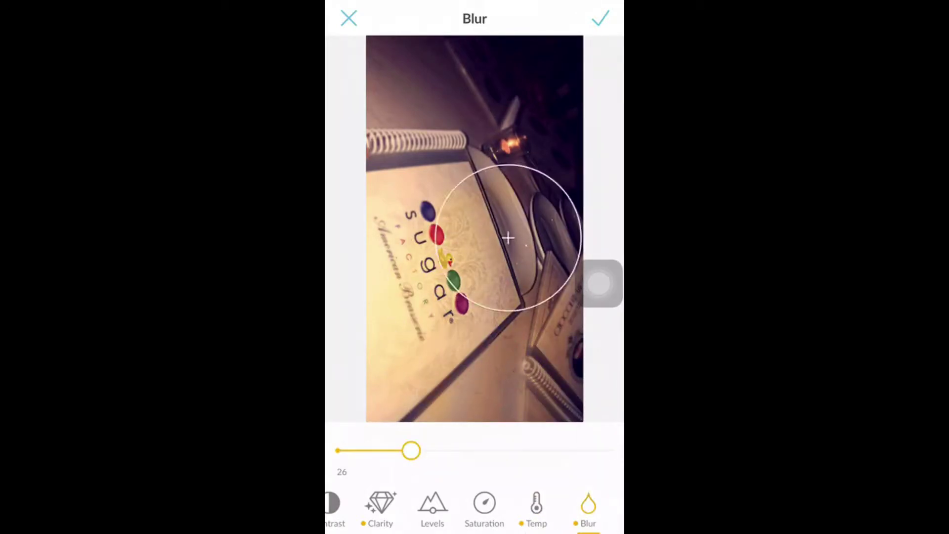
scroll(474, 508, left, 3)
click(348, 17)
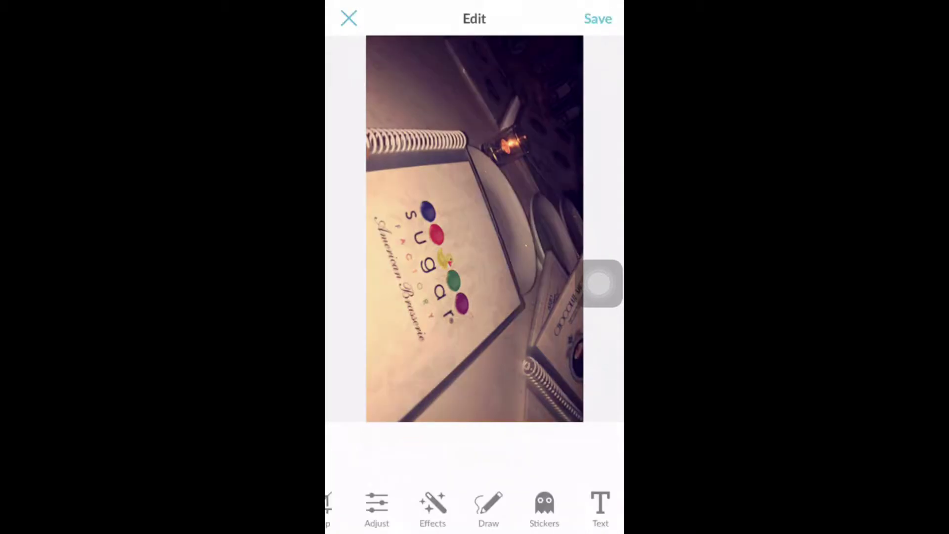
Step: Place a sticker on the menu photo, then delete it
click(544, 504)
scroll(475, 260, down, 5)
scroll(475, 259, down, 3)
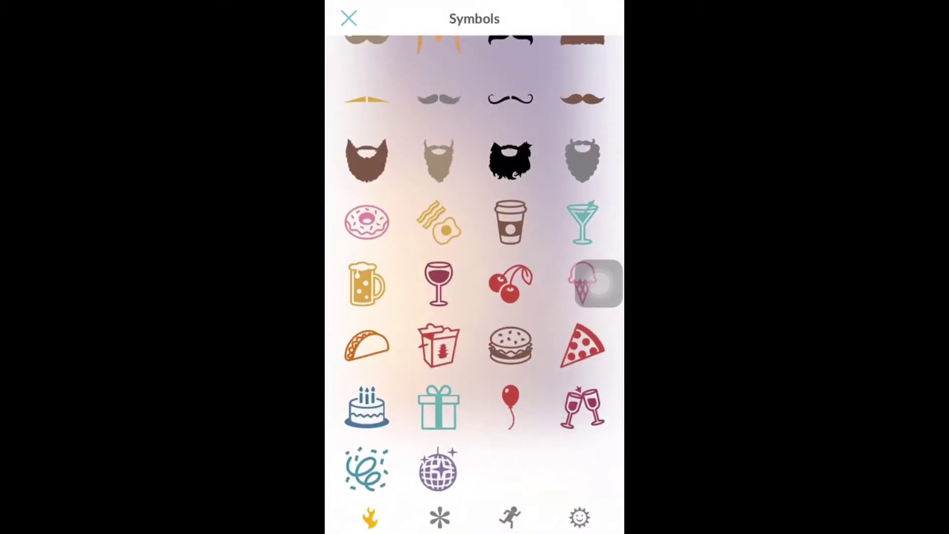
click(511, 284)
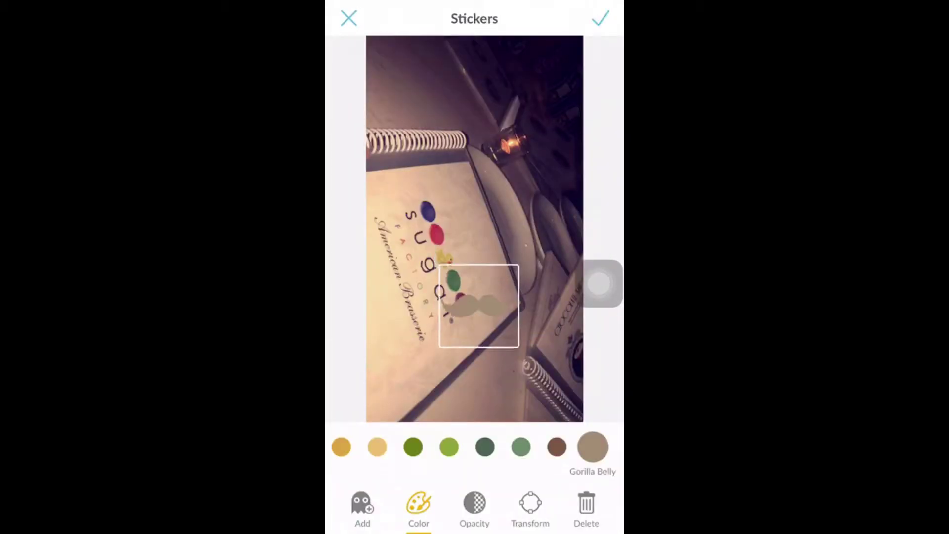
click(585, 504)
click(600, 19)
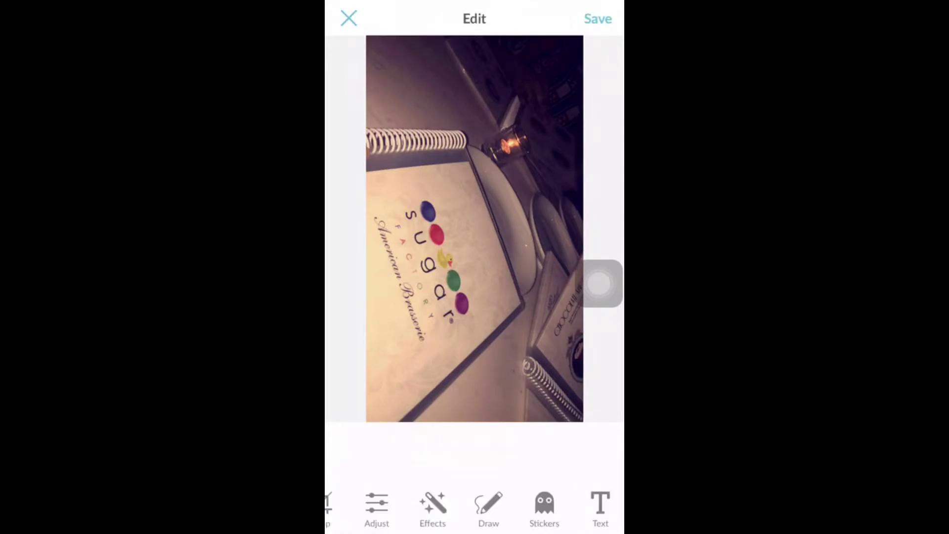
Step: Add a 'Yayyy' caption coloured pink in a lighter font
click(599, 504)
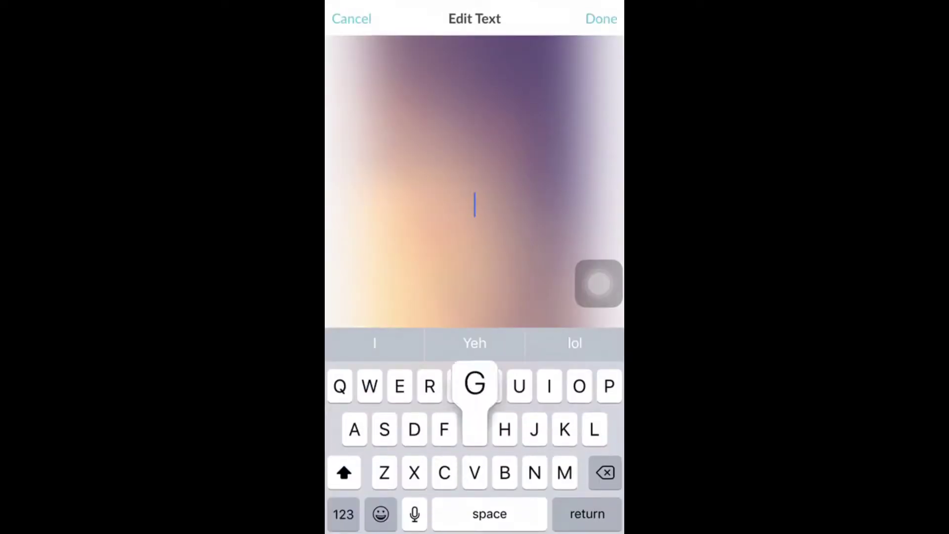
text(Yayyy)
click(601, 19)
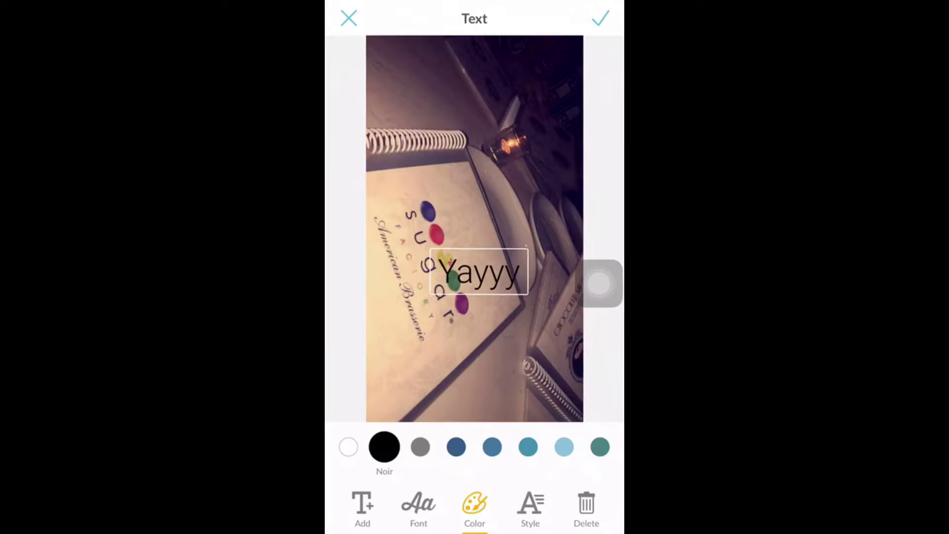
click(529, 446)
scroll(475, 445, right, 5)
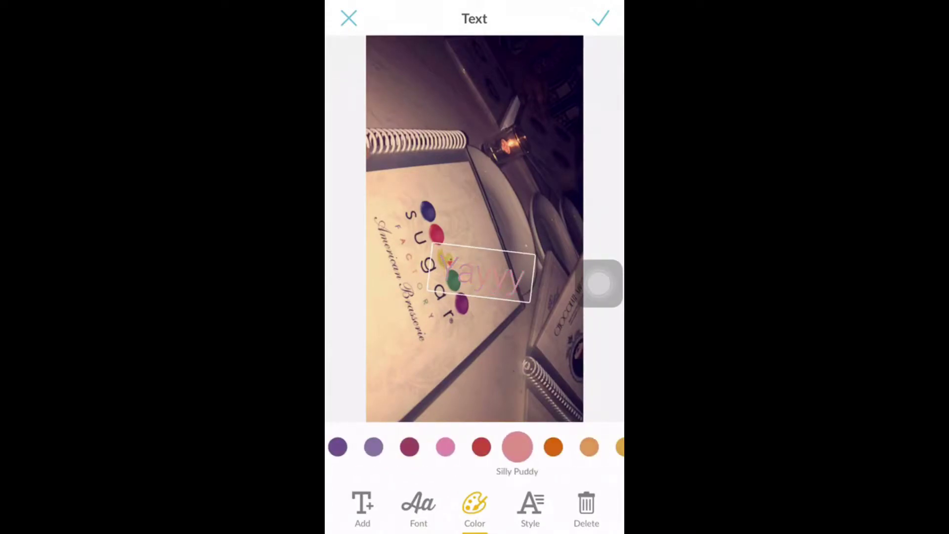
click(458, 446)
click(530, 504)
click(418, 504)
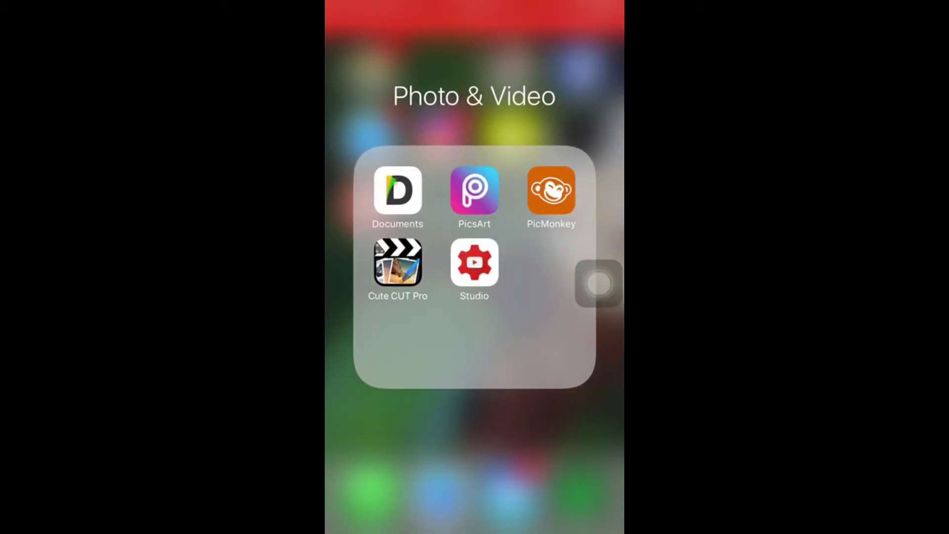
Step: Play Suavemente in the Documents app, then return to its Downloads folder
click(397, 191)
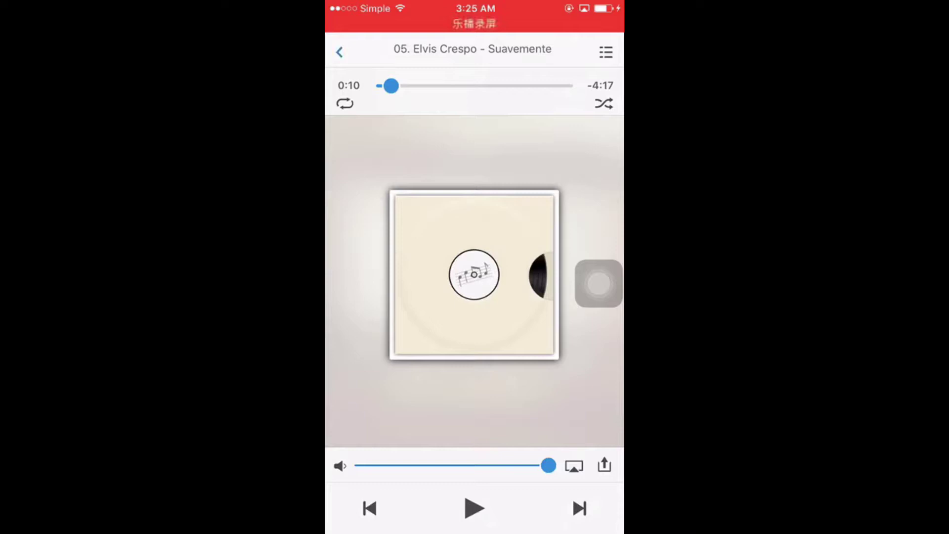
click(340, 51)
scroll(475, 281, down, 2)
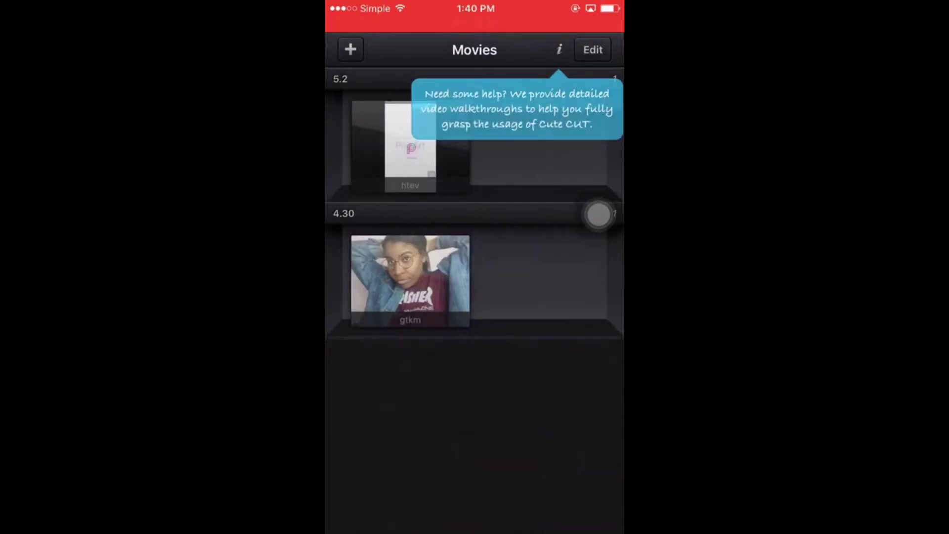
Step: Create a new movie named kkkkkk and close its settings
click(350, 49)
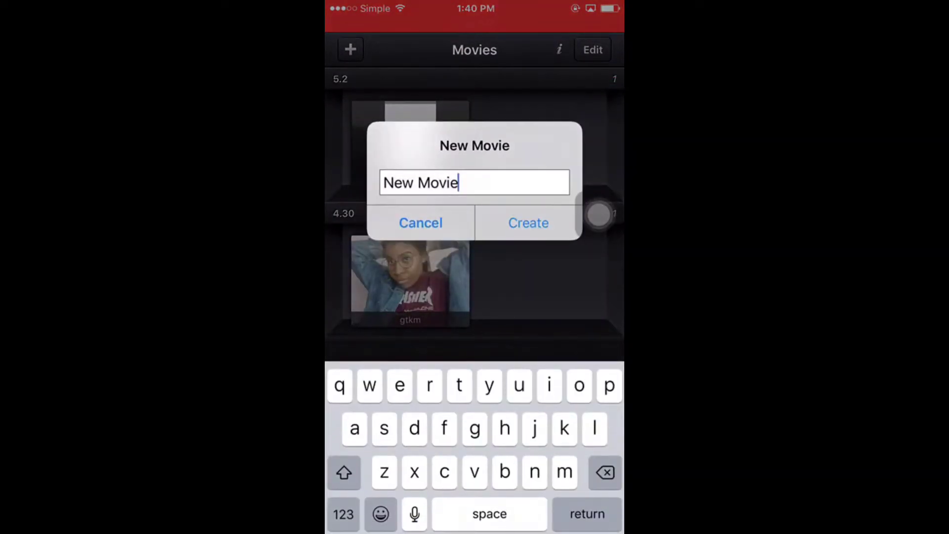
click(605, 473)
click(605, 472)
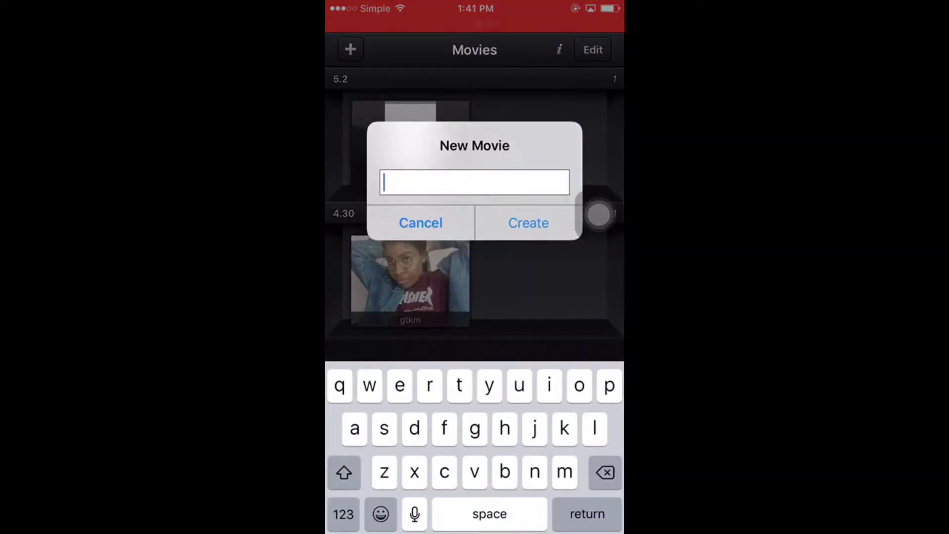
text(kkkkkk)
click(528, 222)
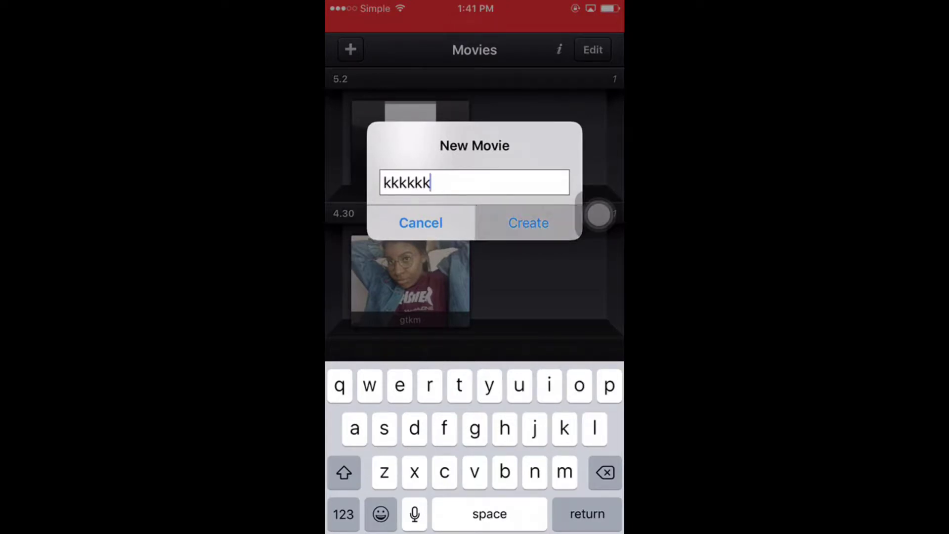
click(592, 49)
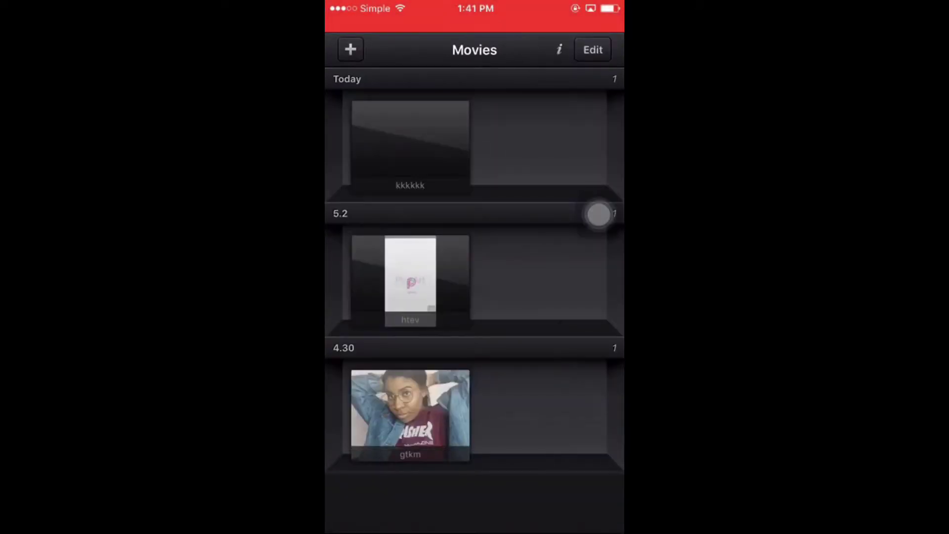
Step: Start adding a video clip from the All Photos album
click(341, 273)
click(474, 221)
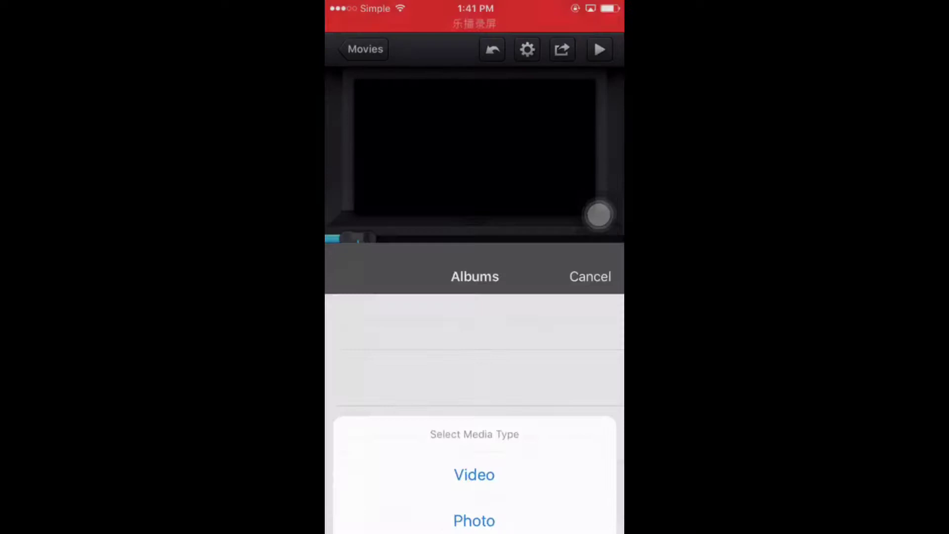
click(474, 95)
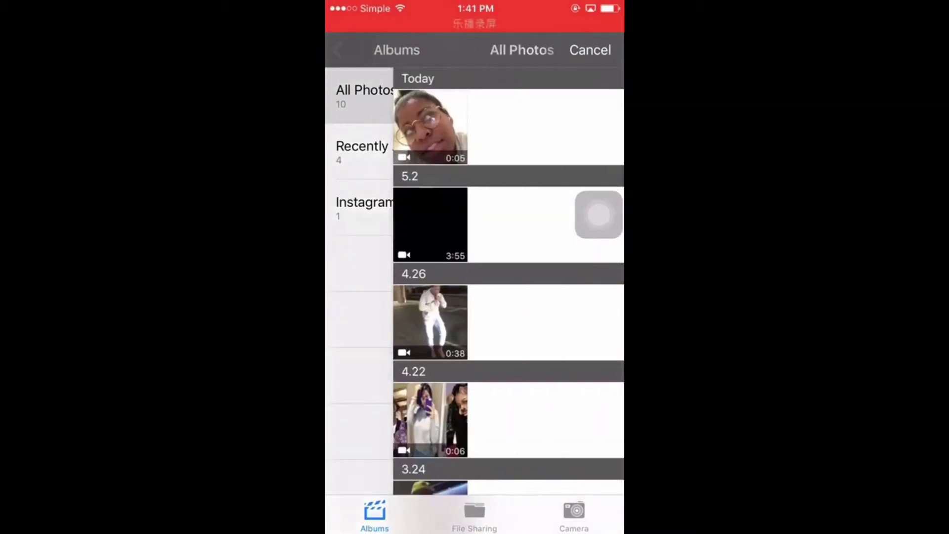
scroll(475, 297, down, 5)
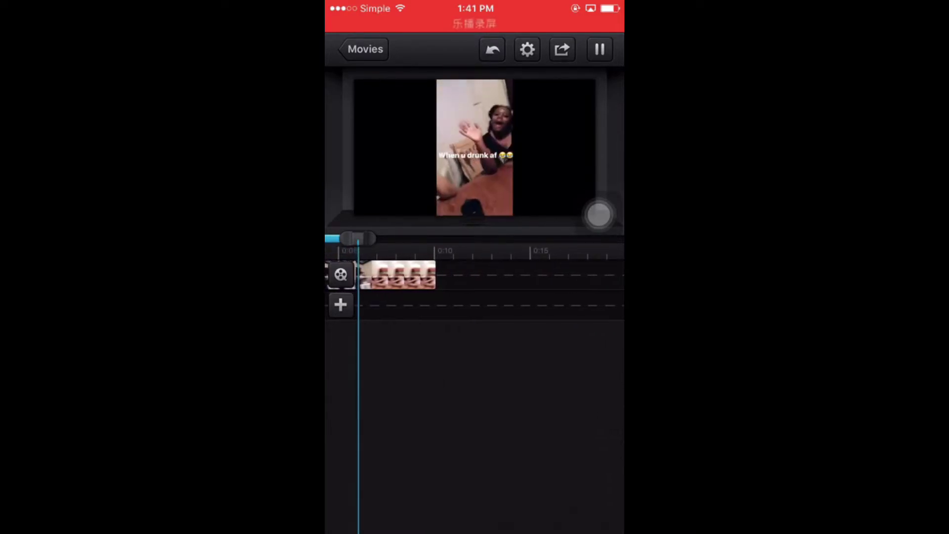
Step: Pause playback, move the Lmaoo caption to the bottom and change its font
click(599, 50)
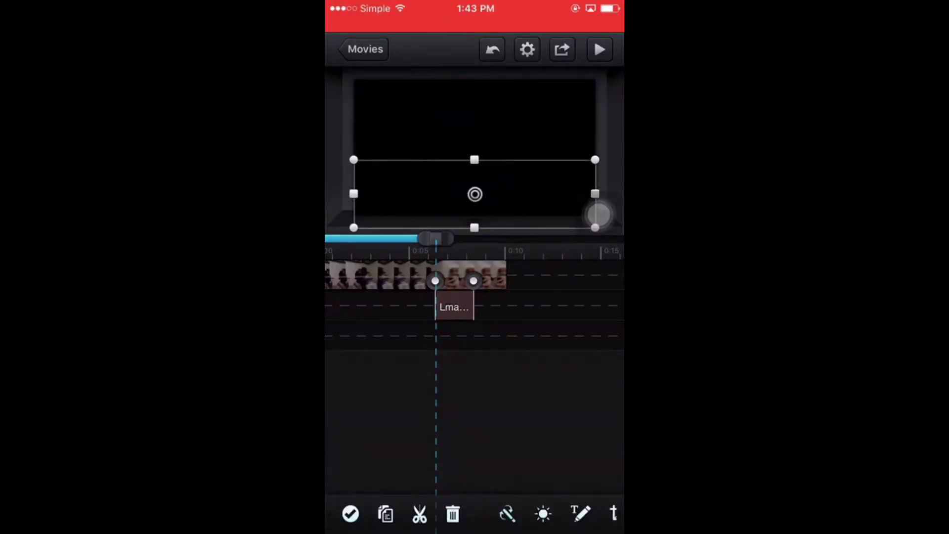
drag(475, 129, 475, 197)
click(433, 514)
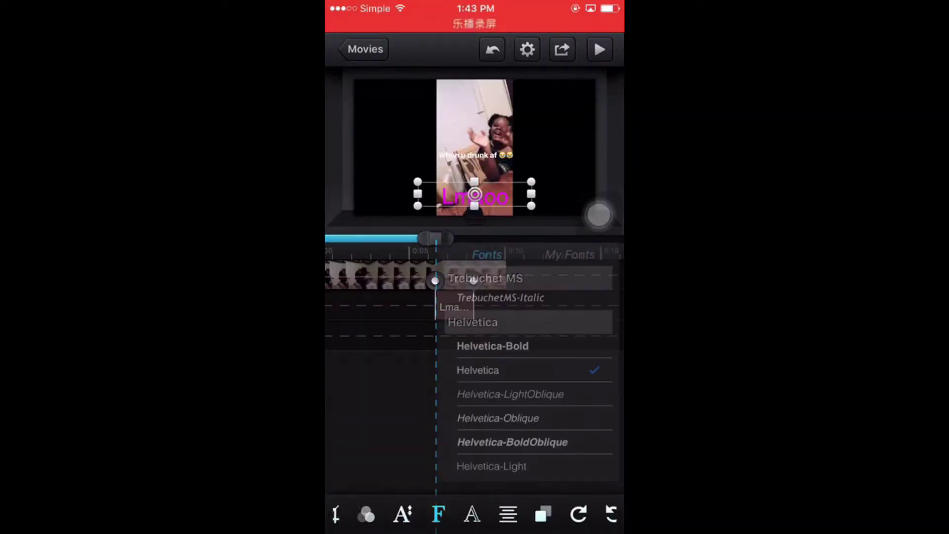
scroll(528, 370, down, 3)
click(527, 344)
scroll(527, 371, up, 4)
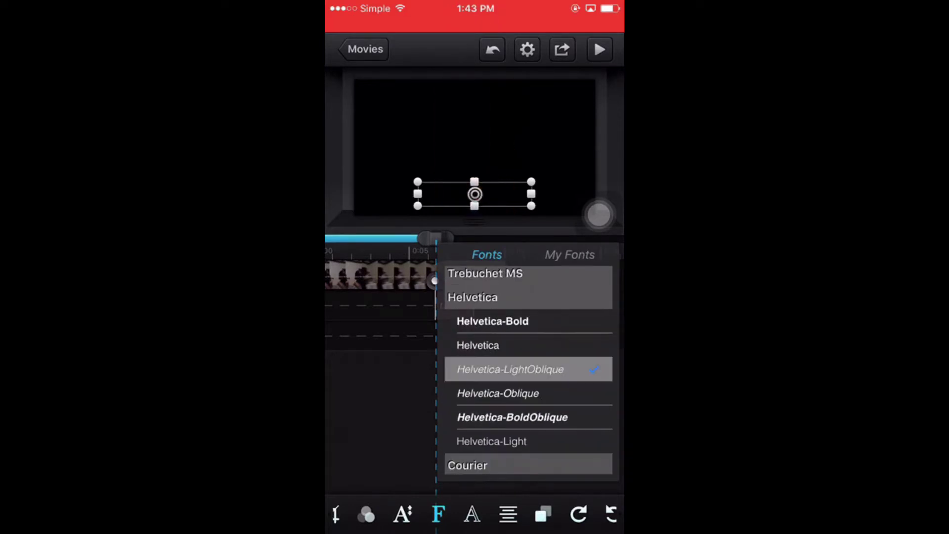
click(527, 343)
click(438, 514)
scroll(474, 514, left, 2)
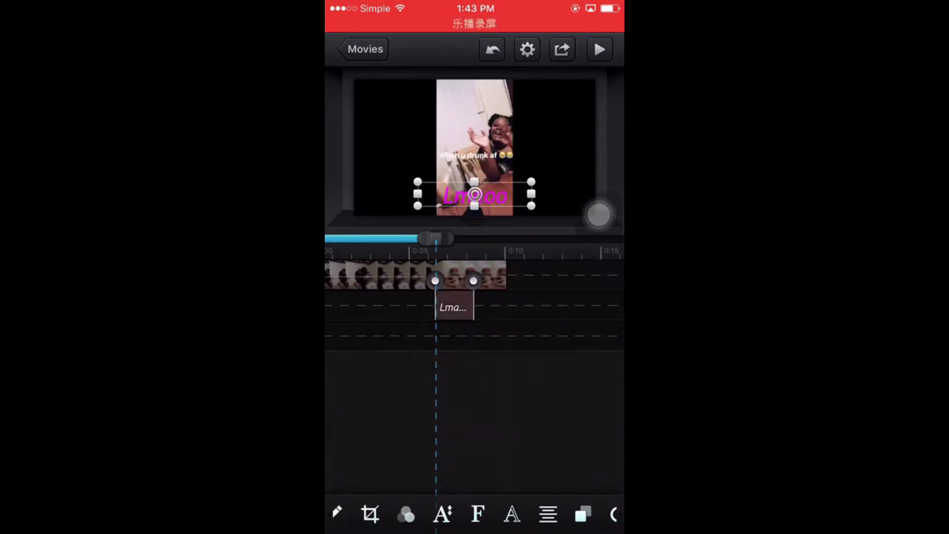
Step: Change the Lmaoo caption's colour to orange
click(443, 514)
click(551, 454)
click(418, 429)
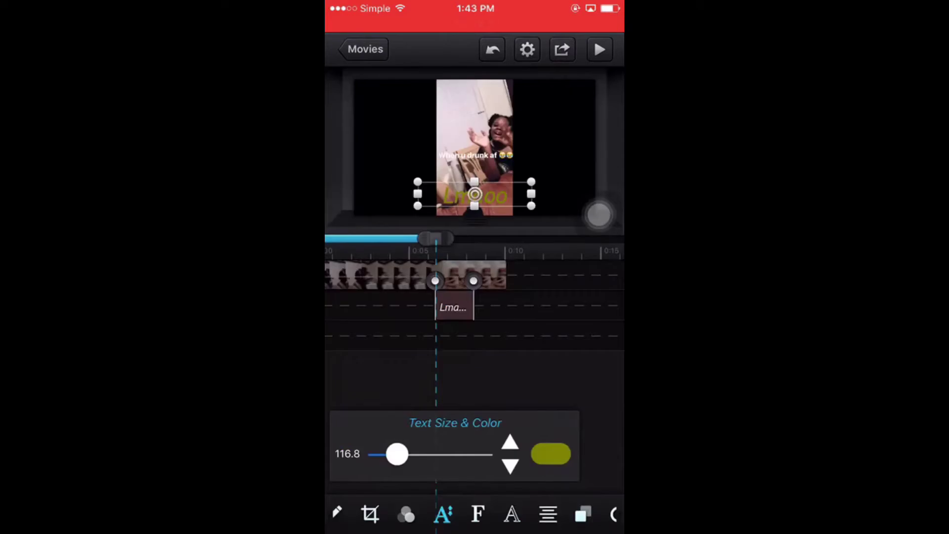
click(551, 454)
click(386, 393)
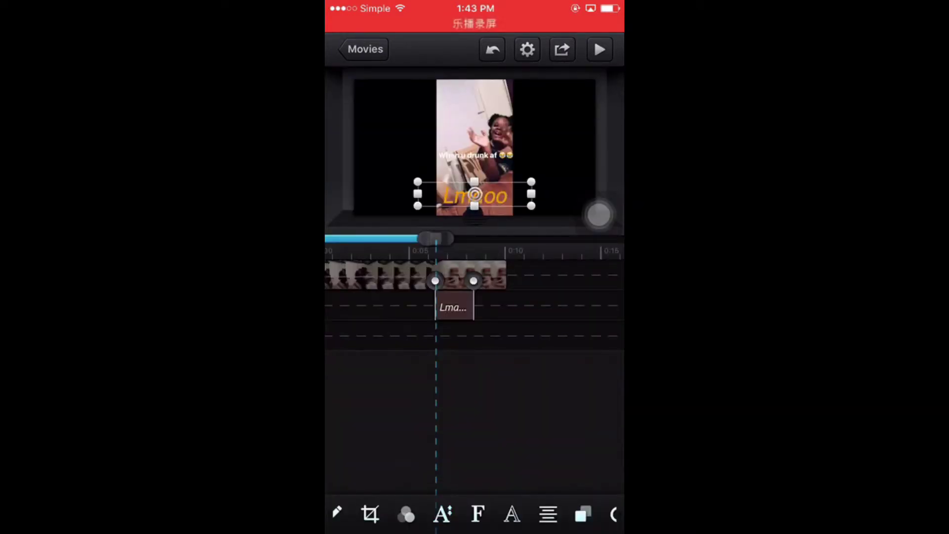
click(442, 514)
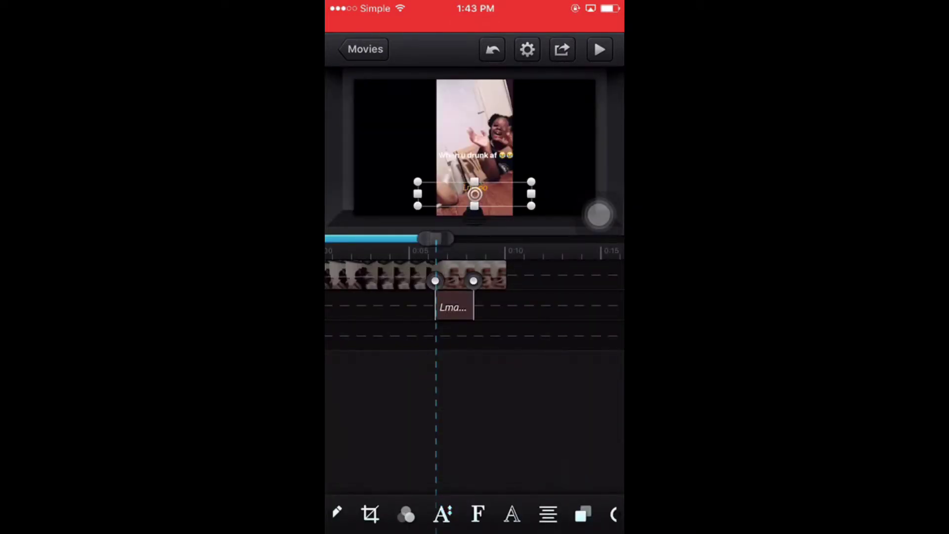
scroll(474, 514, left, 3)
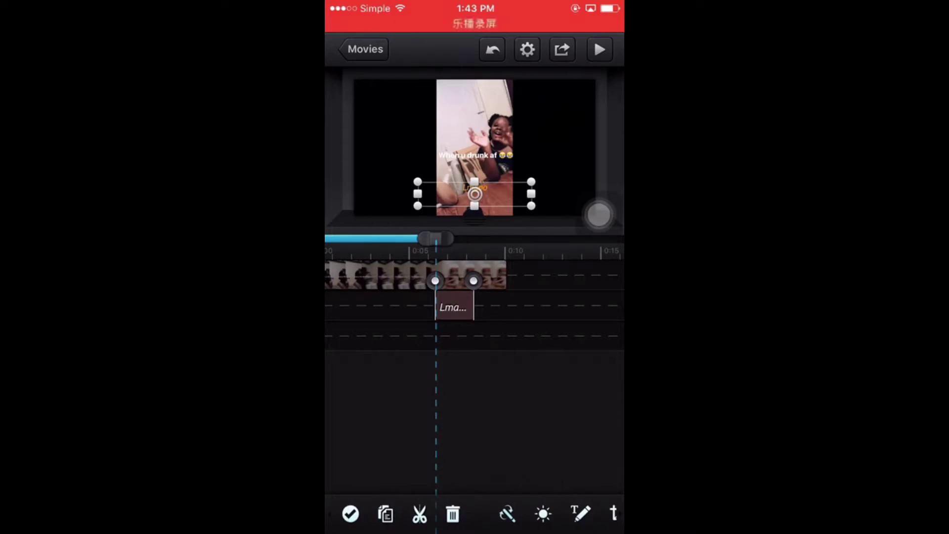
Step: Raise the caption, make it appear later, and rewind to 0:00
drag(474, 195, 480, 137)
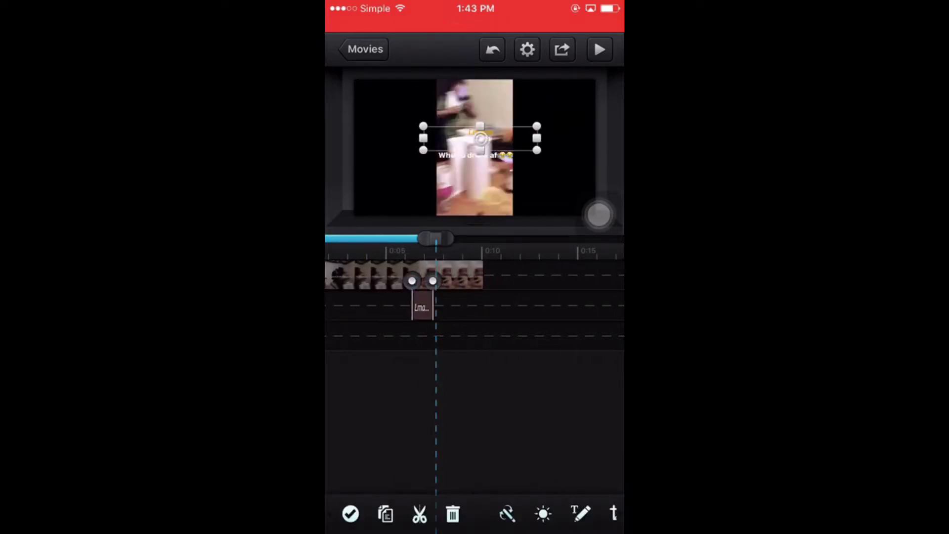
click(350, 513)
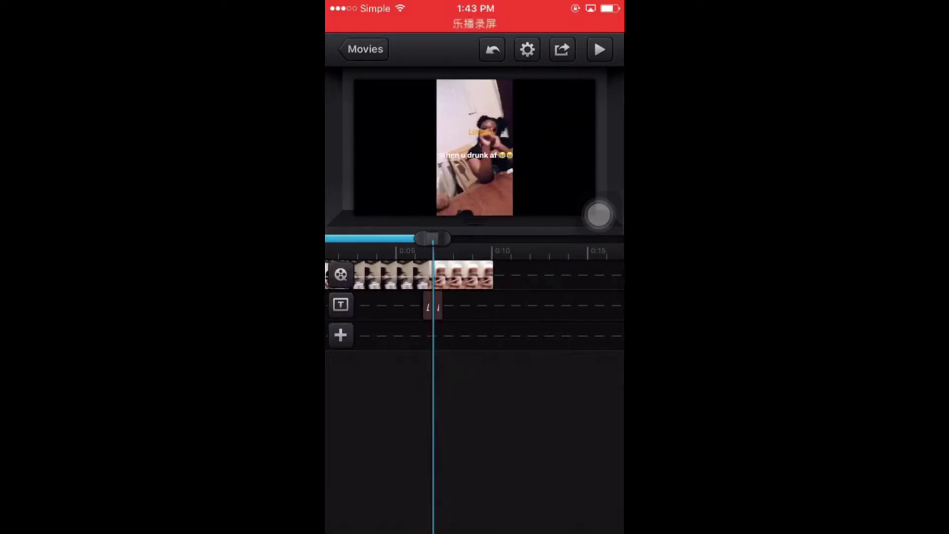
drag(433, 306, 480, 307)
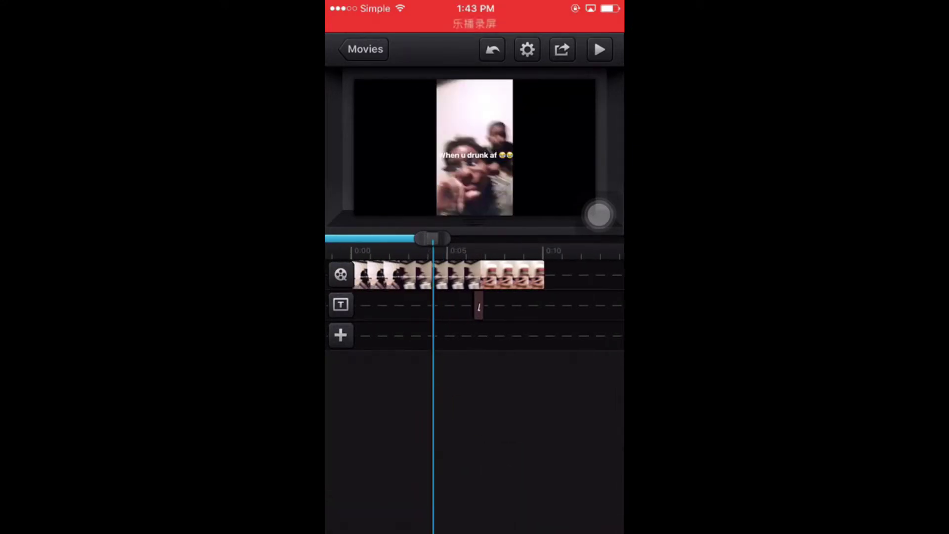
drag(432, 238, 349, 239)
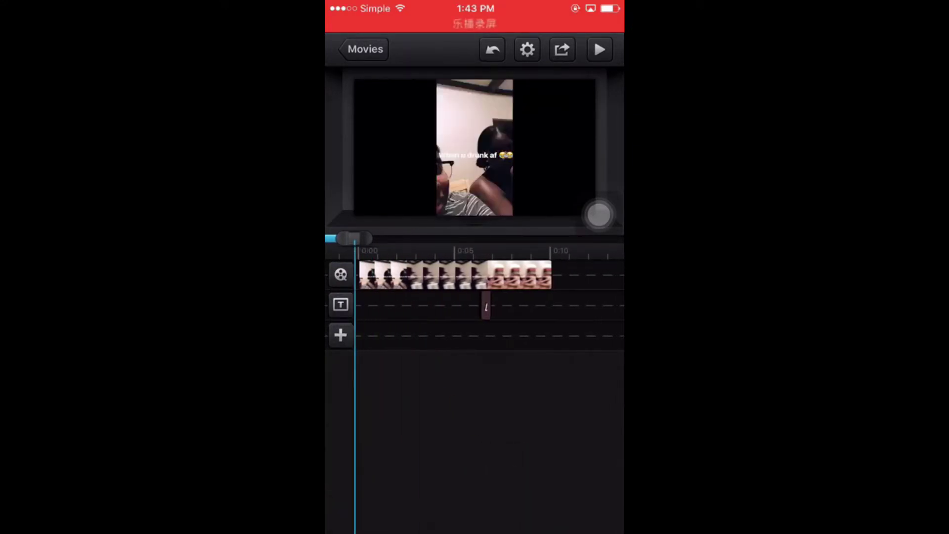
Step: Play the movie, then add What So Not's Touched (Slumberjack Remix) from File Sharing
click(599, 50)
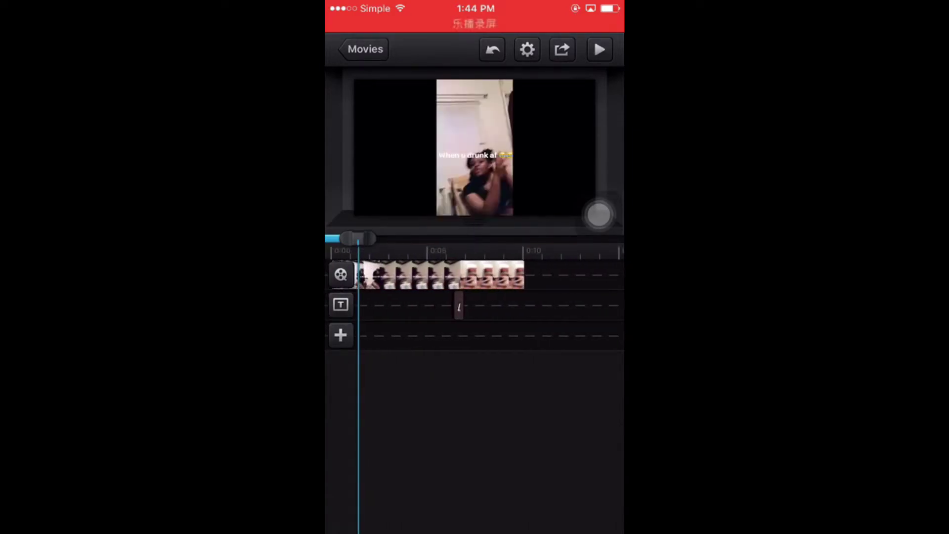
click(341, 334)
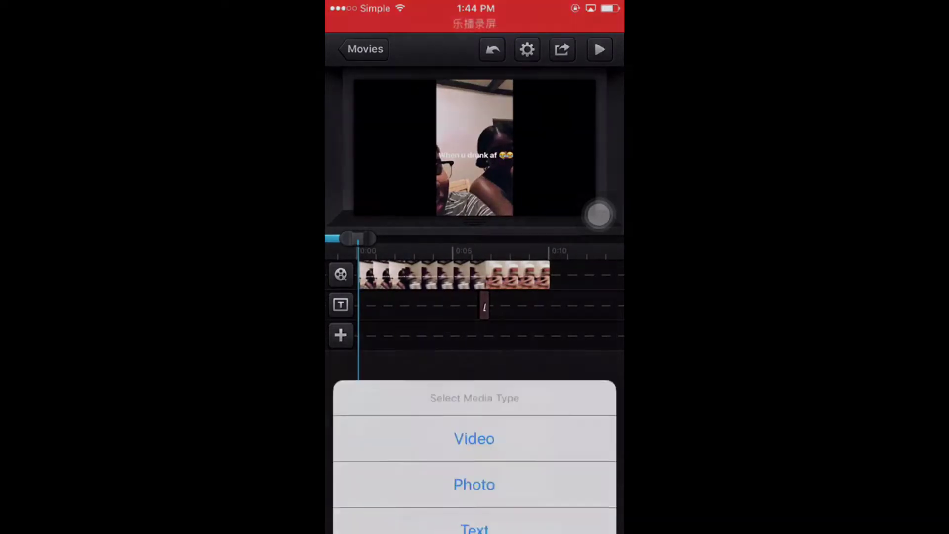
click(474, 403)
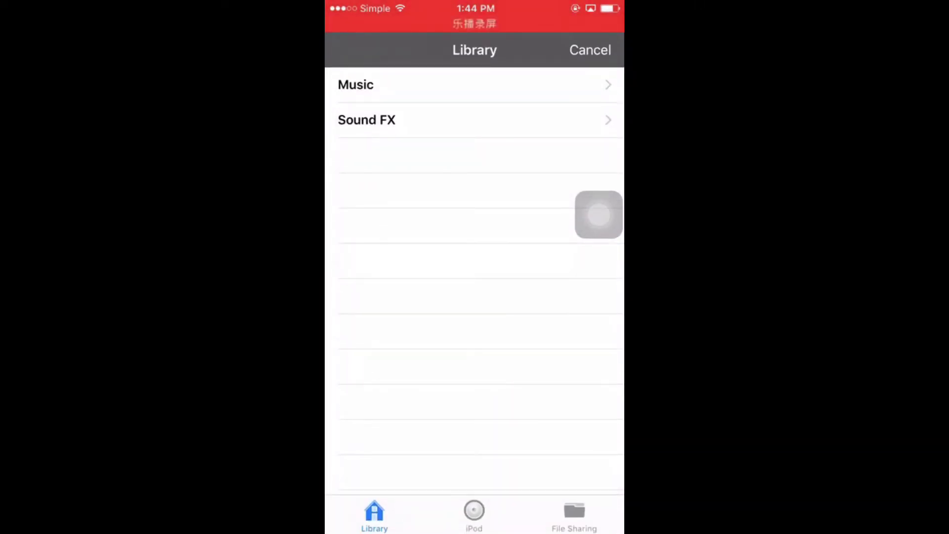
click(574, 515)
scroll(474, 297, down, 2)
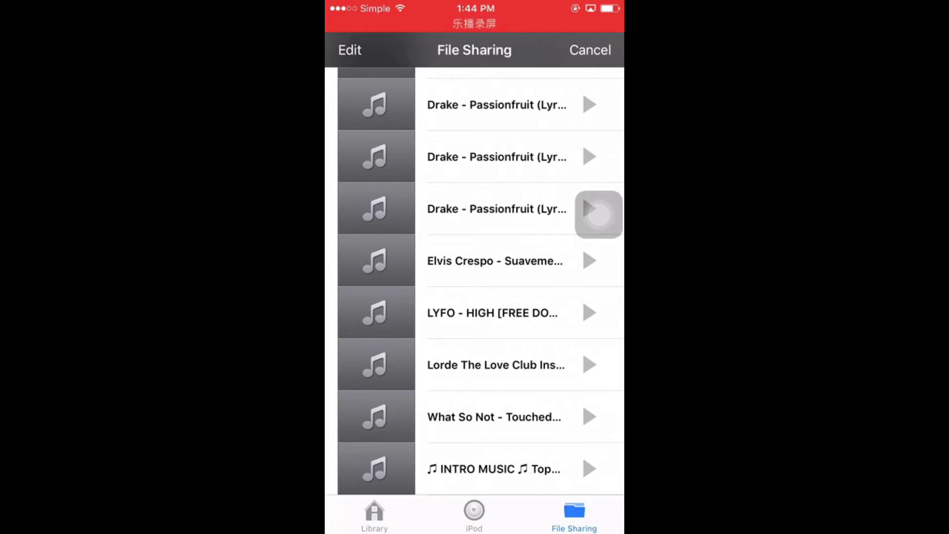
scroll(474, 297, up, 2)
scroll(474, 297, down, 2)
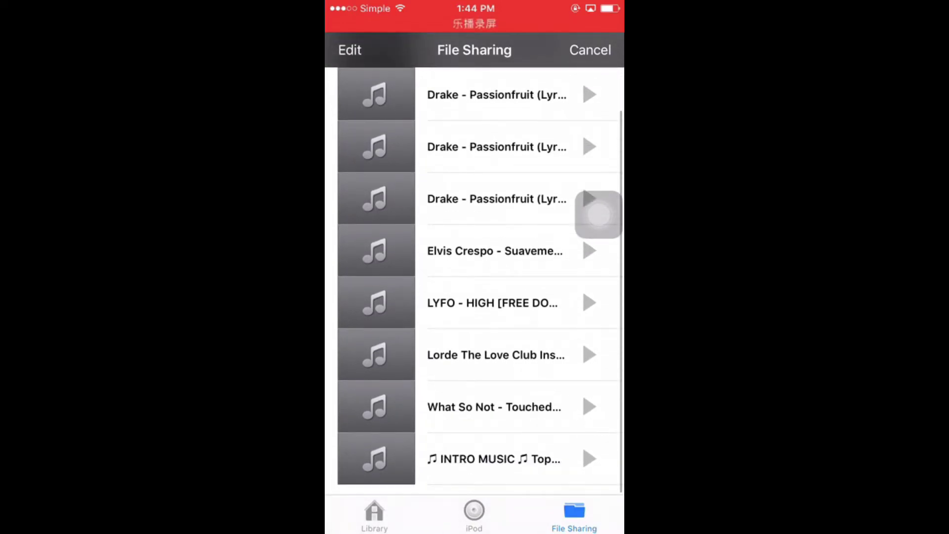
click(493, 406)
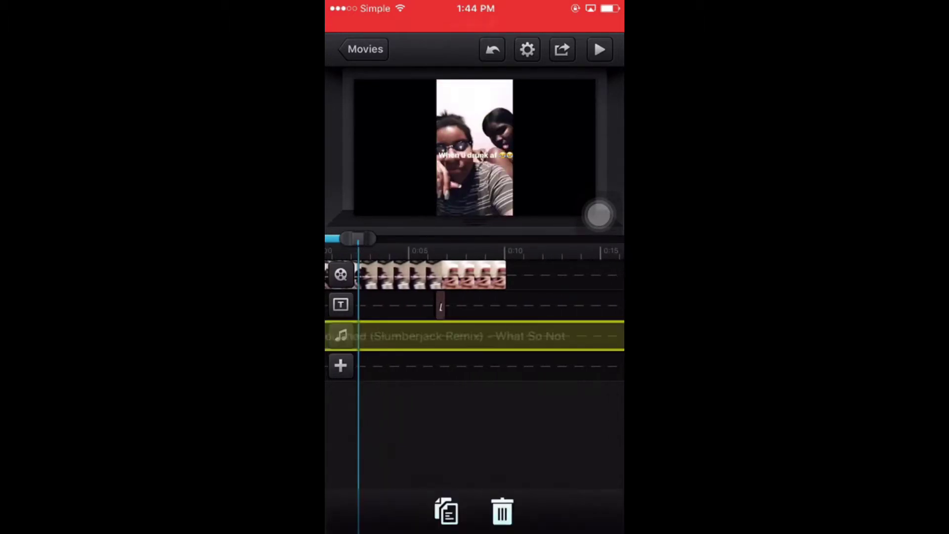
Step: Shift the Touched track later and delete its tail beyond the selfie clip
drag(415, 337, 504, 336)
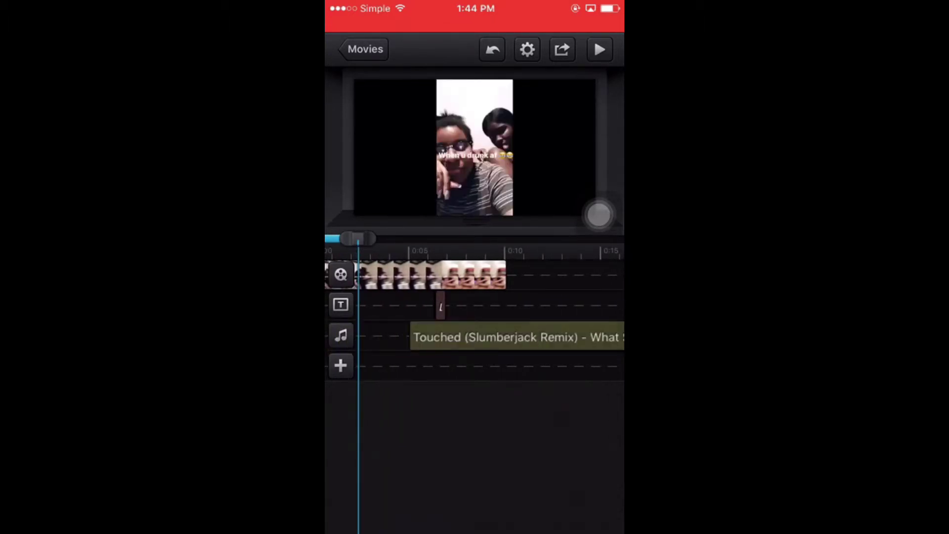
click(519, 336)
click(519, 416)
drag(519, 415, 401, 415)
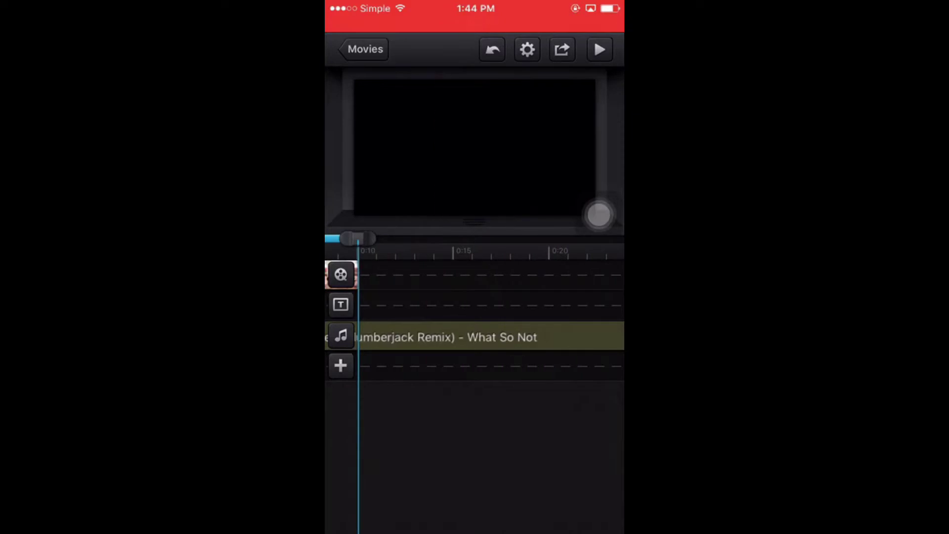
click(489, 337)
click(452, 515)
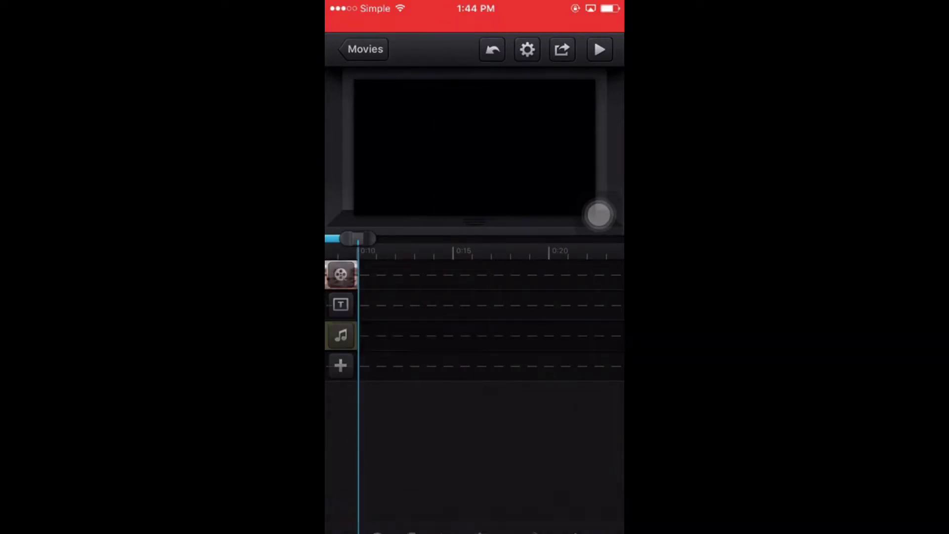
click(489, 336)
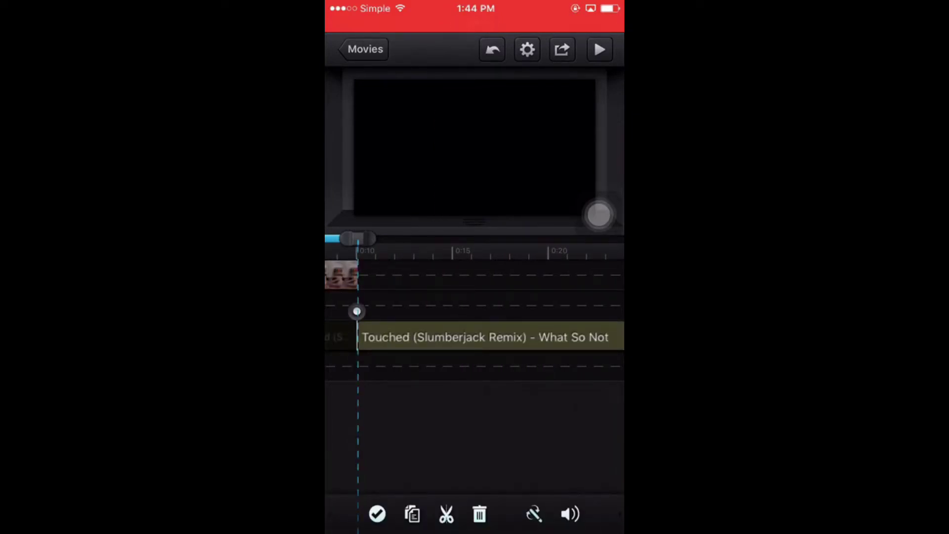
click(478, 514)
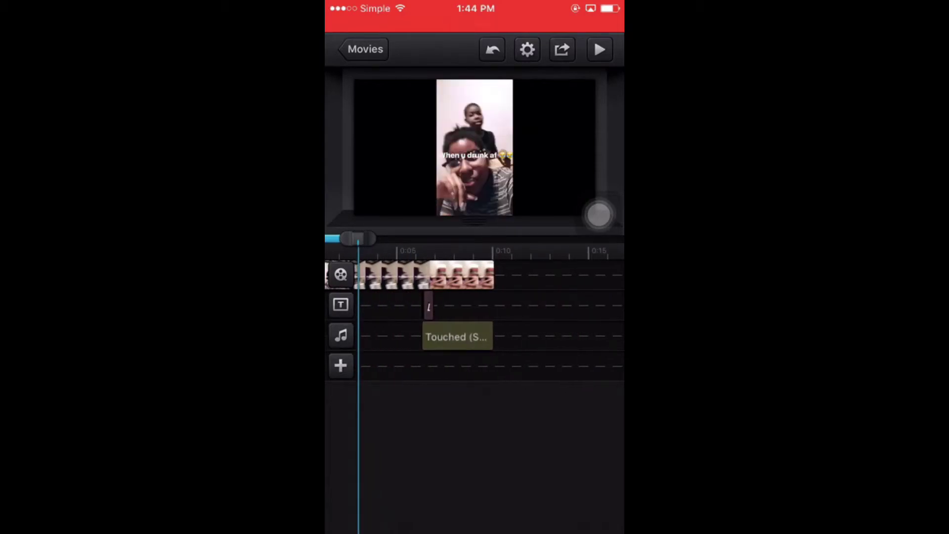
drag(490, 282, 426, 282)
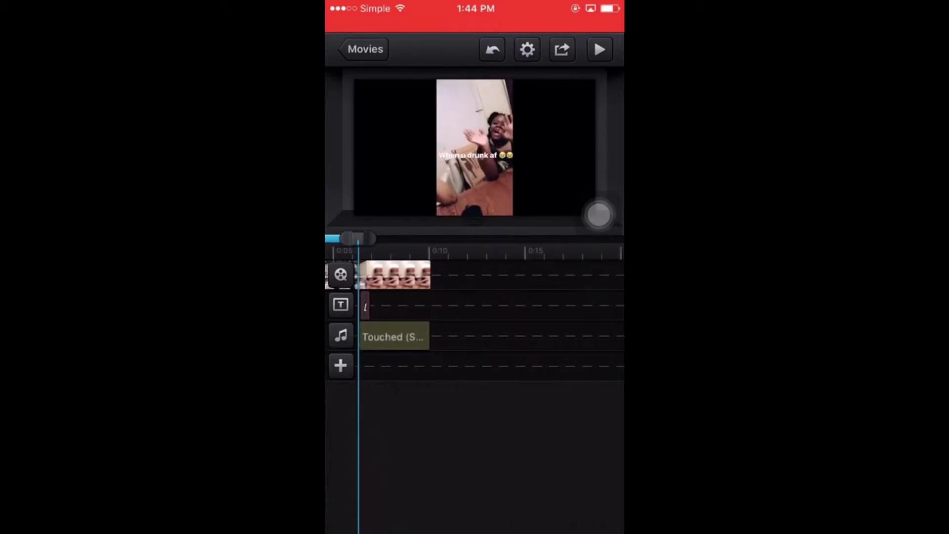
Step: Split the selfie clip where the song starts and set the later part's volume to 0.00
click(393, 276)
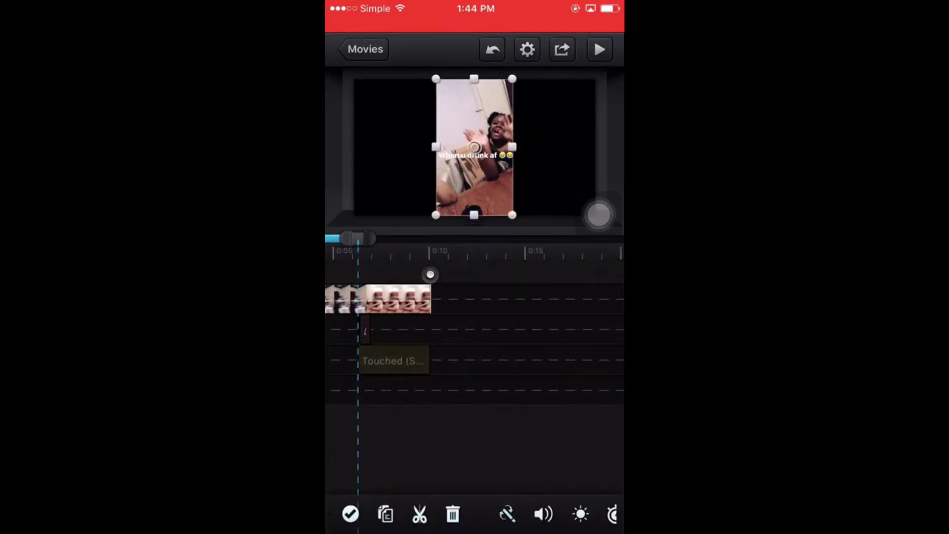
click(419, 514)
click(392, 300)
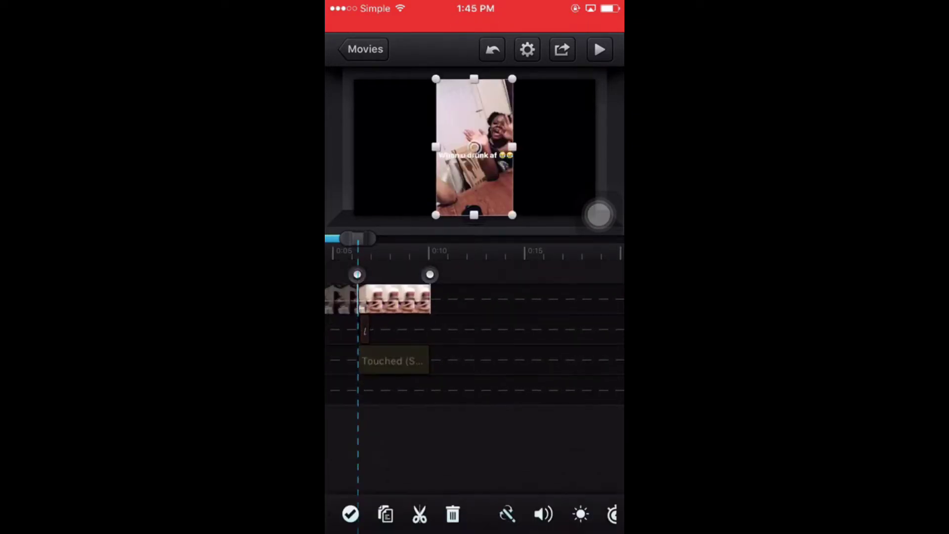
click(543, 514)
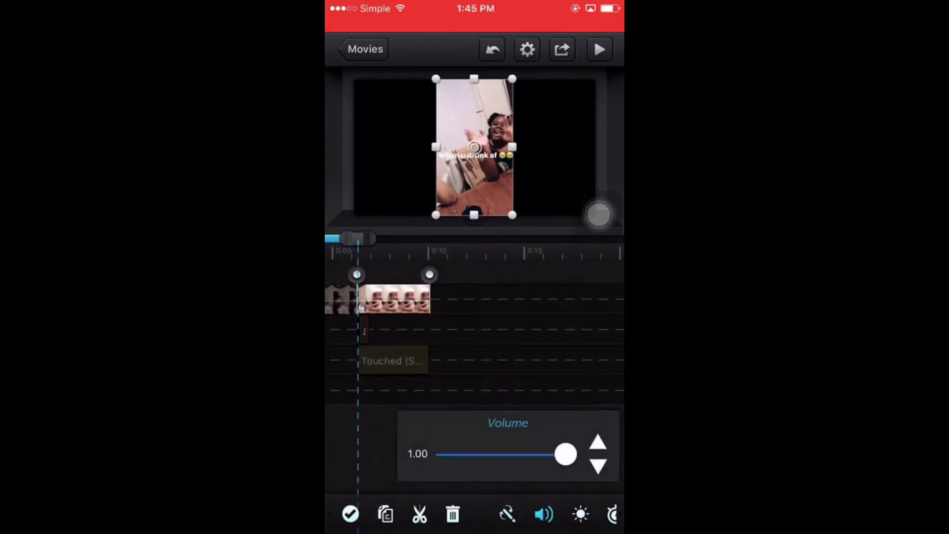
drag(564, 454, 447, 454)
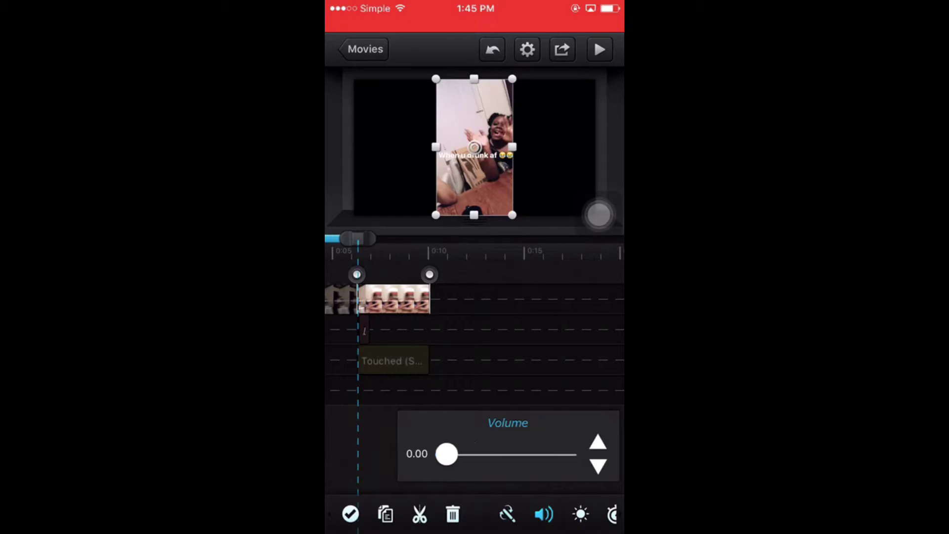
click(350, 514)
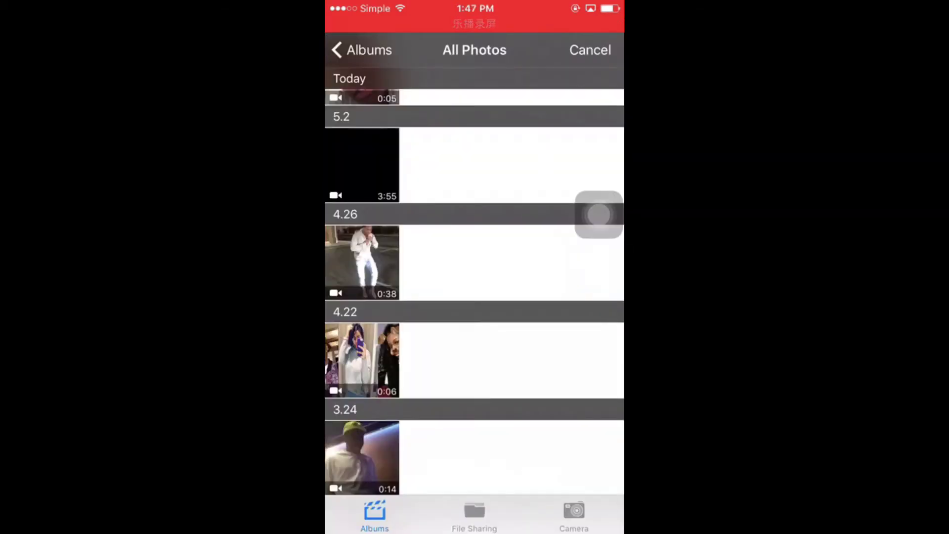
Step: Import the 0:38 dancing video and add the JAN 23, 2017 clip as an overlay
click(361, 261)
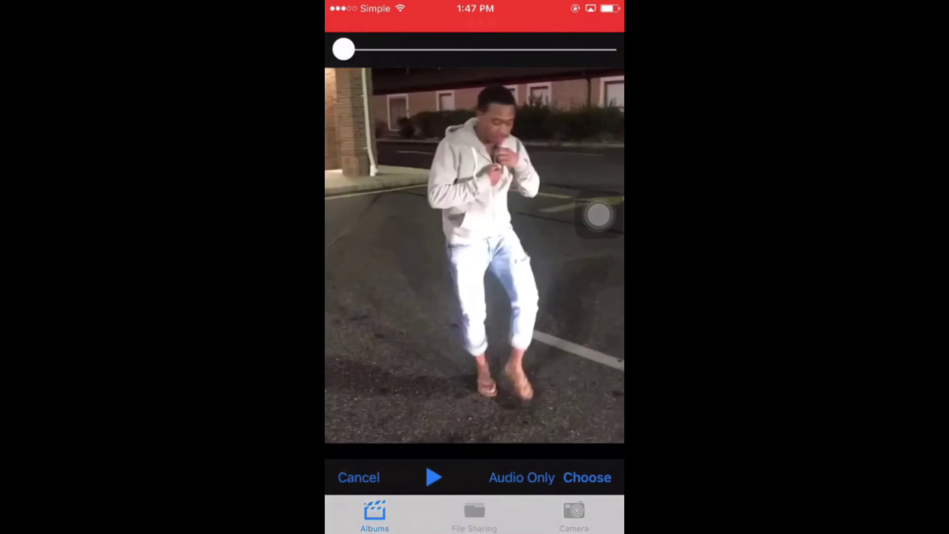
click(586, 477)
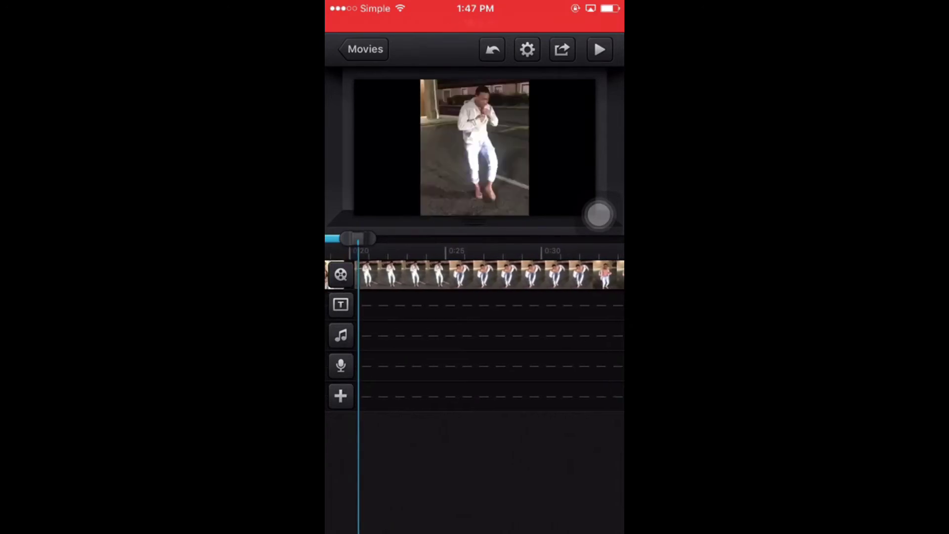
click(341, 395)
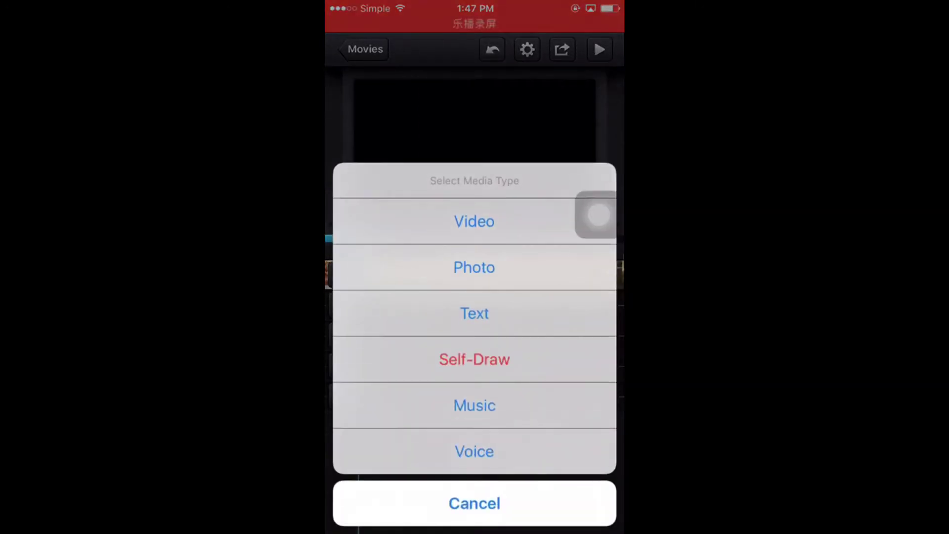
click(474, 221)
scroll(475, 296, down, 5)
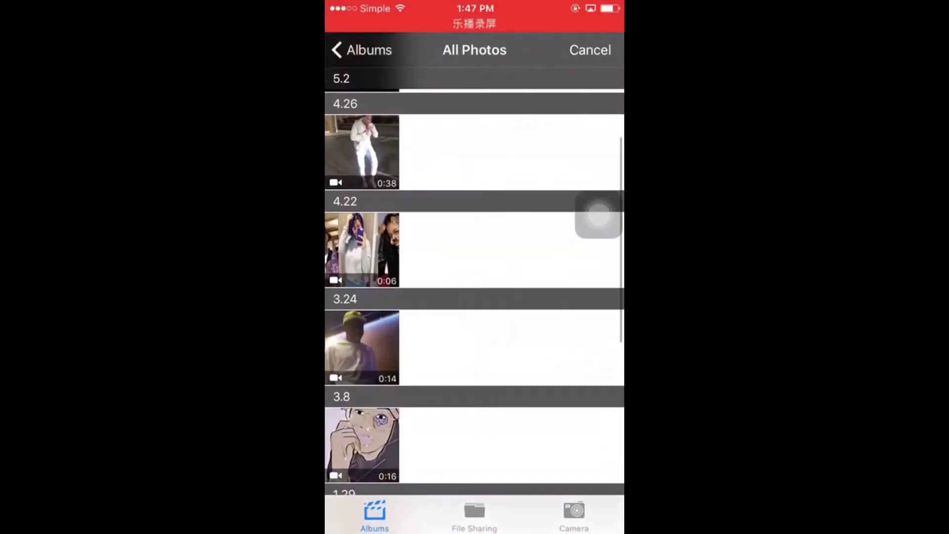
scroll(475, 297, down, 4)
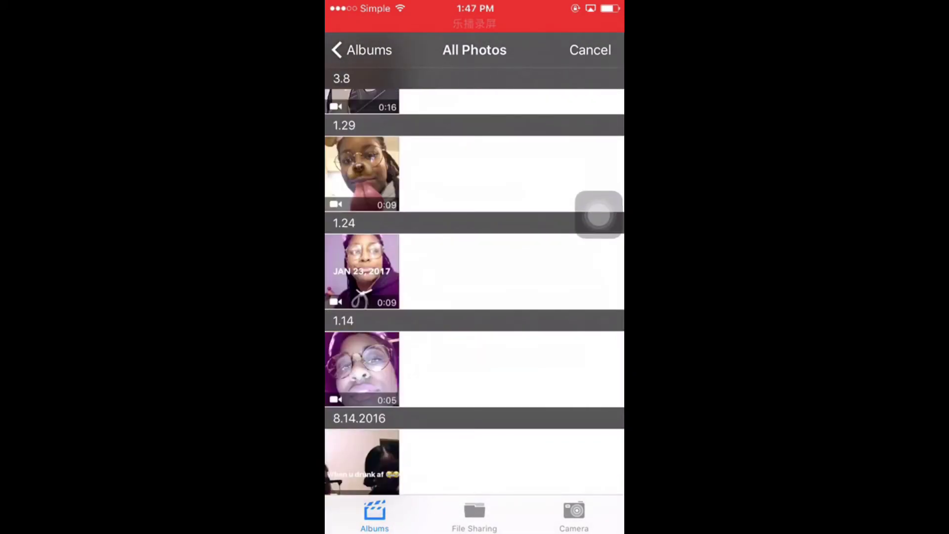
click(363, 245)
click(597, 475)
Step: Shrink the purple overlay in the frame and move it later on its track
click(448, 397)
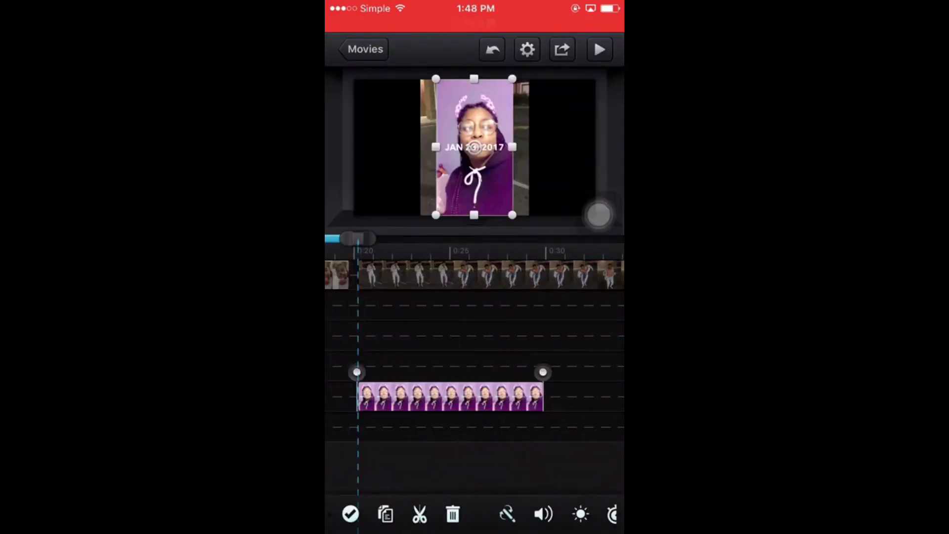
click(544, 514)
click(544, 513)
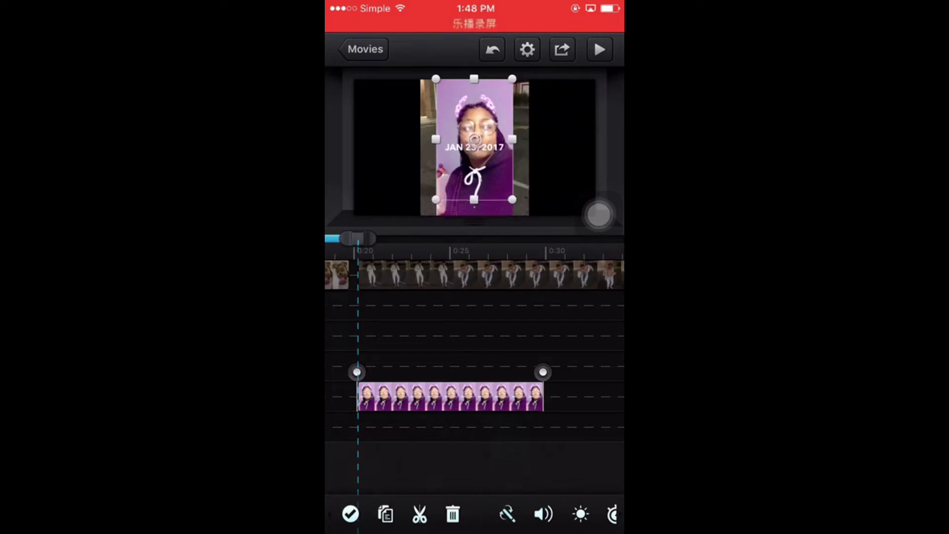
drag(474, 200, 474, 164)
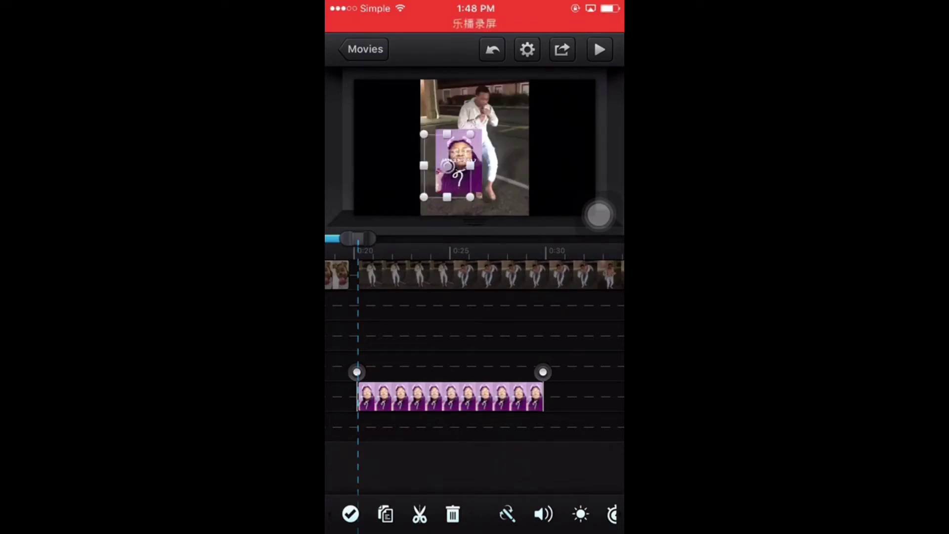
drag(448, 397, 493, 396)
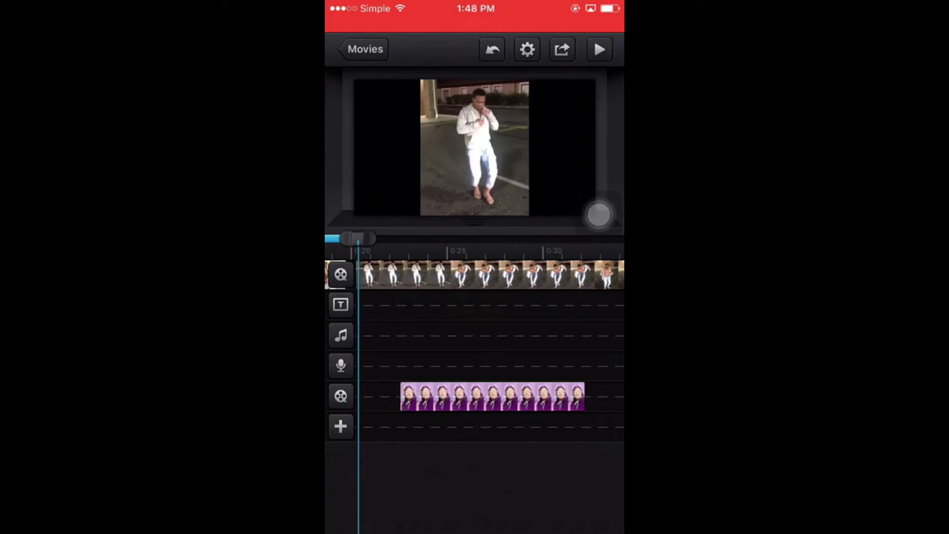
Step: Play the movie to check the overlay, then select and deselect the dancing clip
click(599, 49)
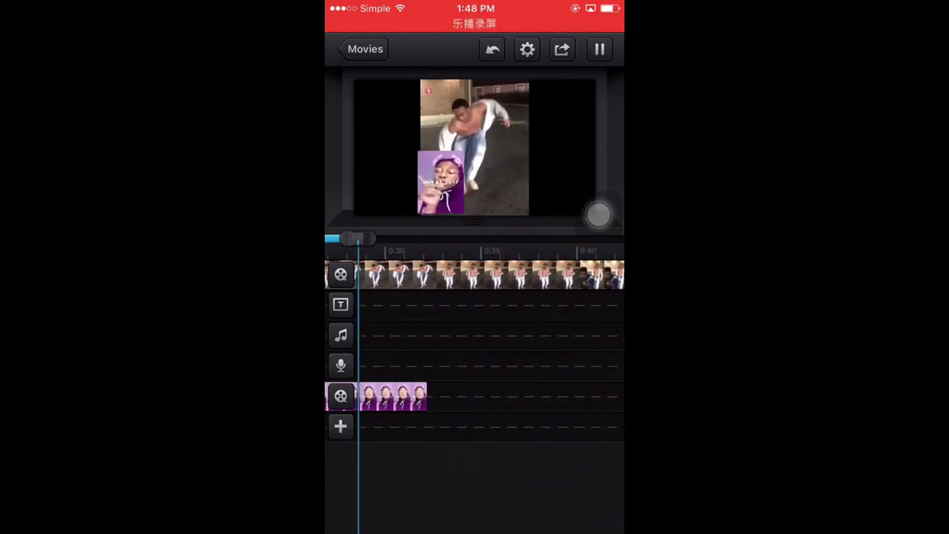
click(599, 50)
click(482, 276)
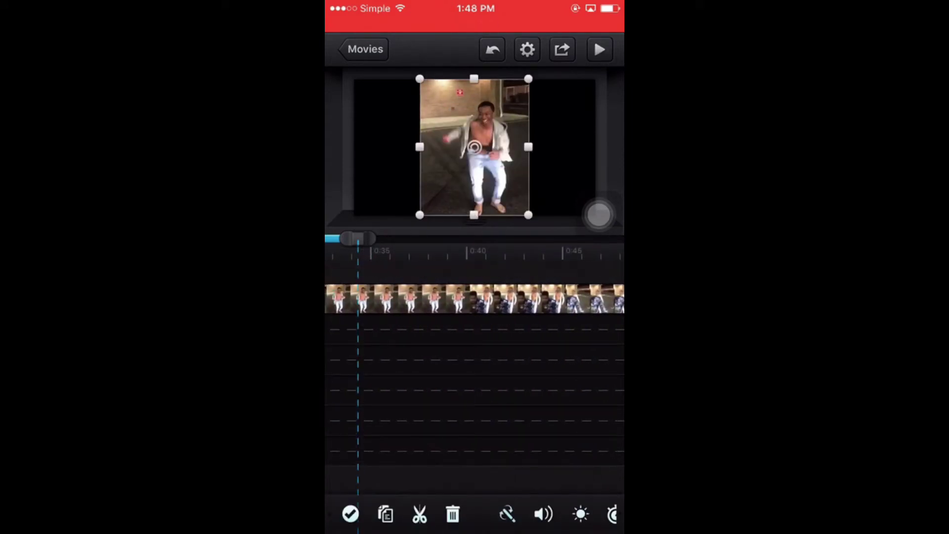
click(483, 386)
click(482, 297)
click(481, 385)
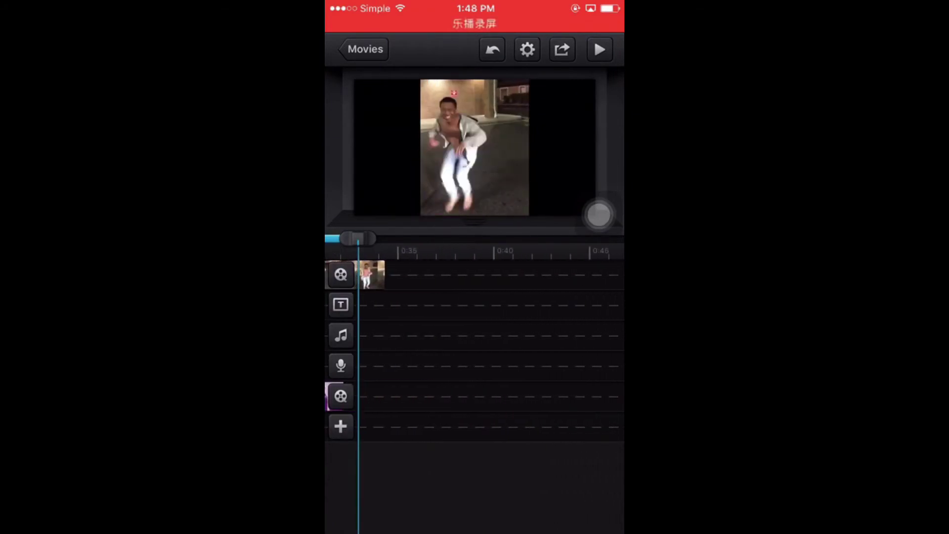
Step: Add the Instagram screenshot from All Photos and crop it to the post
click(339, 426)
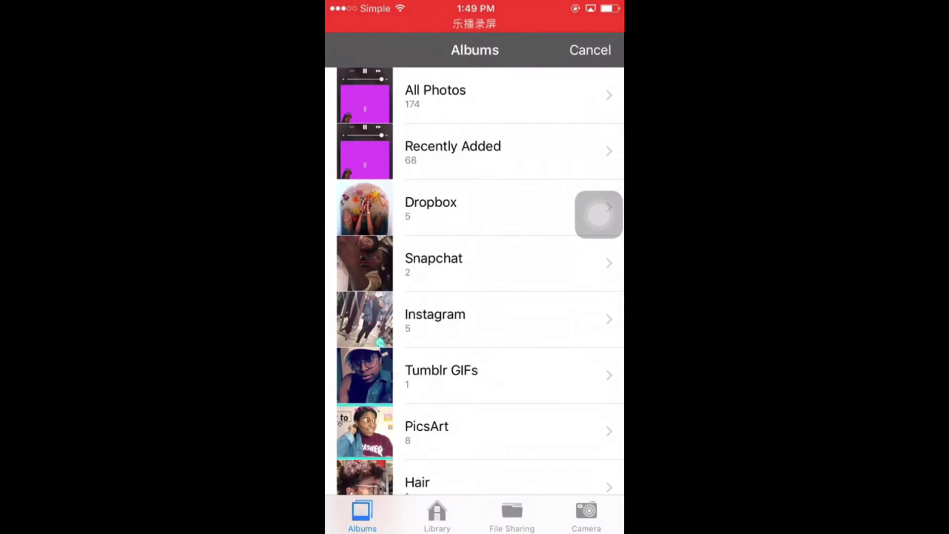
click(474, 95)
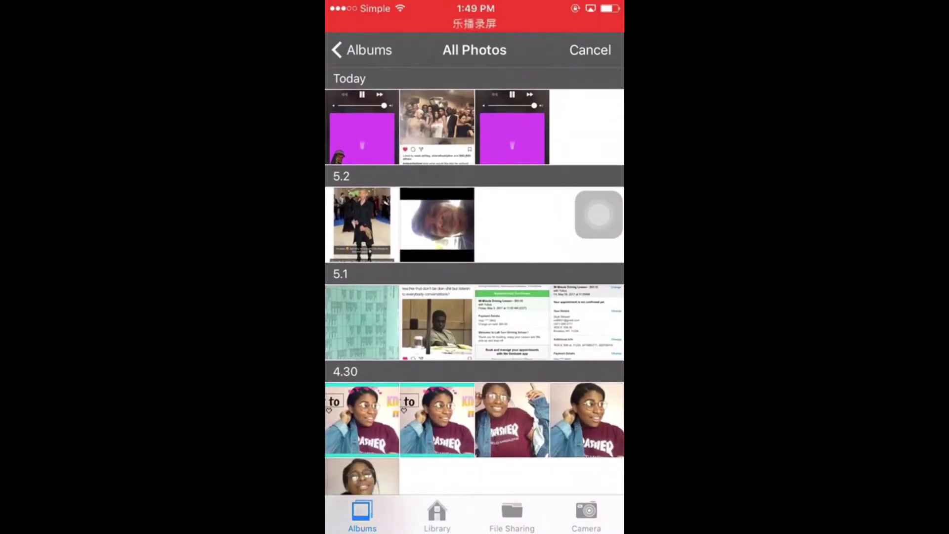
click(437, 126)
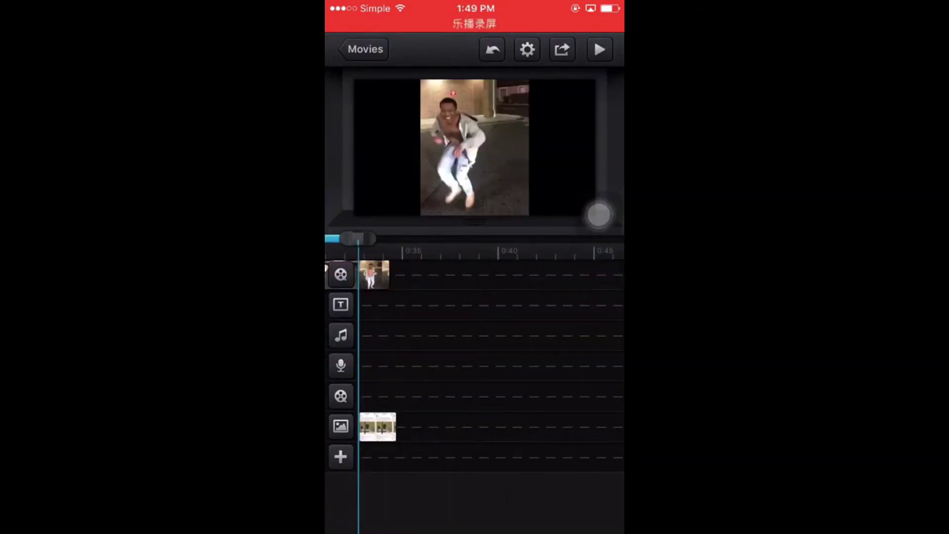
click(378, 427)
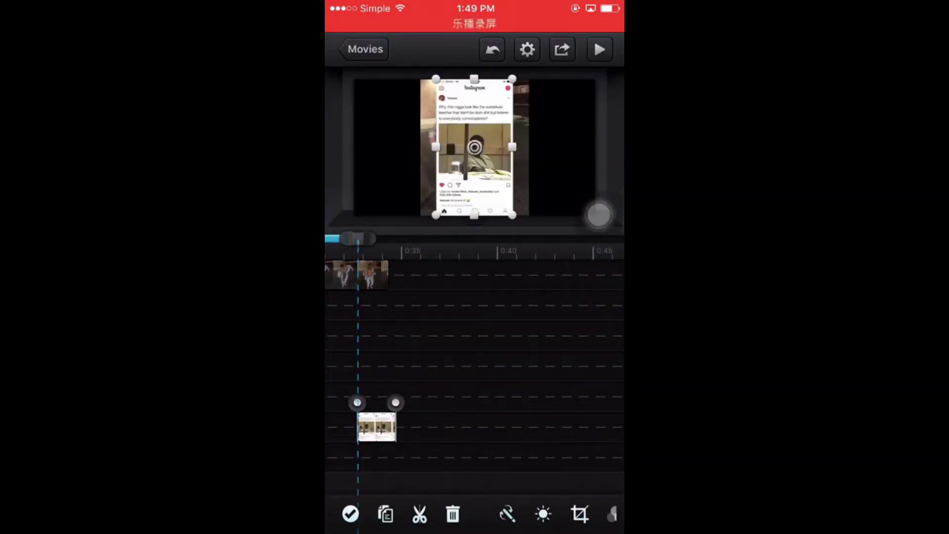
click(578, 514)
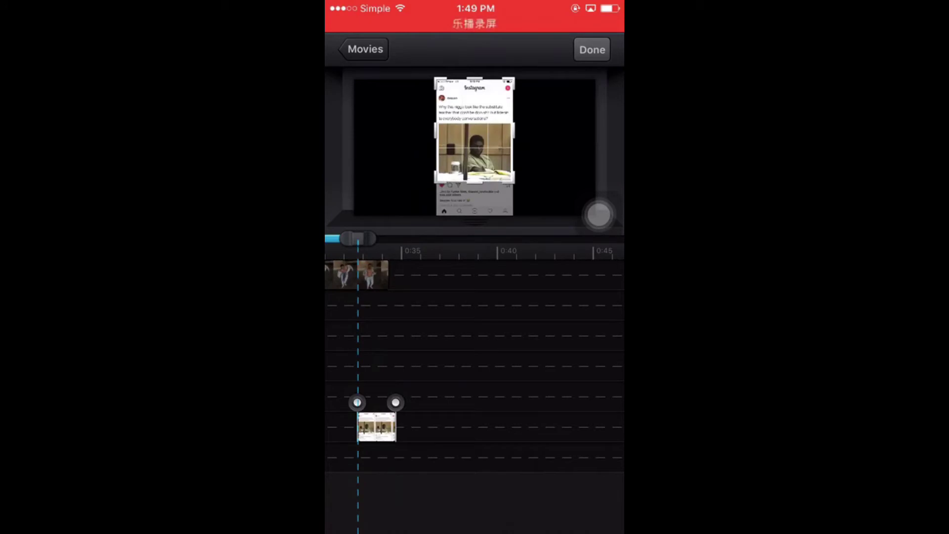
click(592, 49)
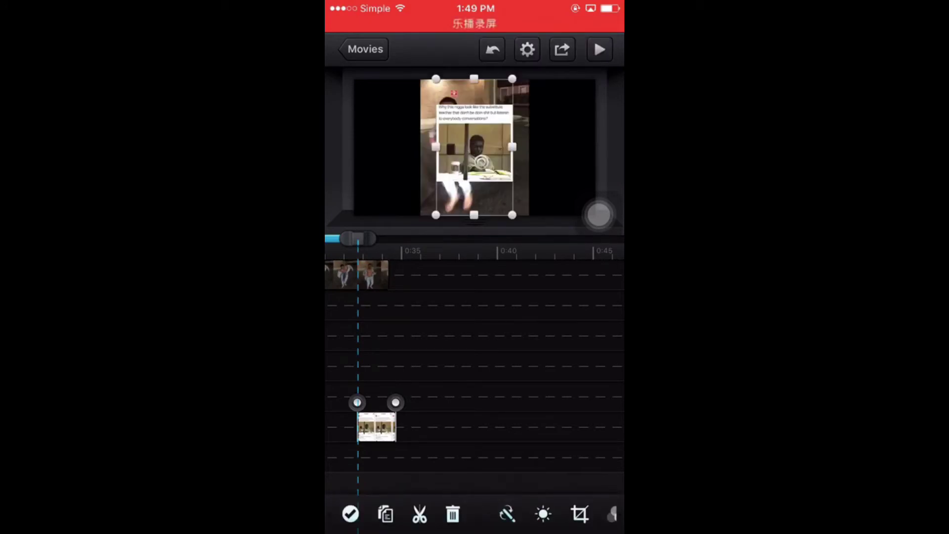
Step: Shrink the screenshot into the lower right corner and preview the movie
drag(474, 149, 497, 178)
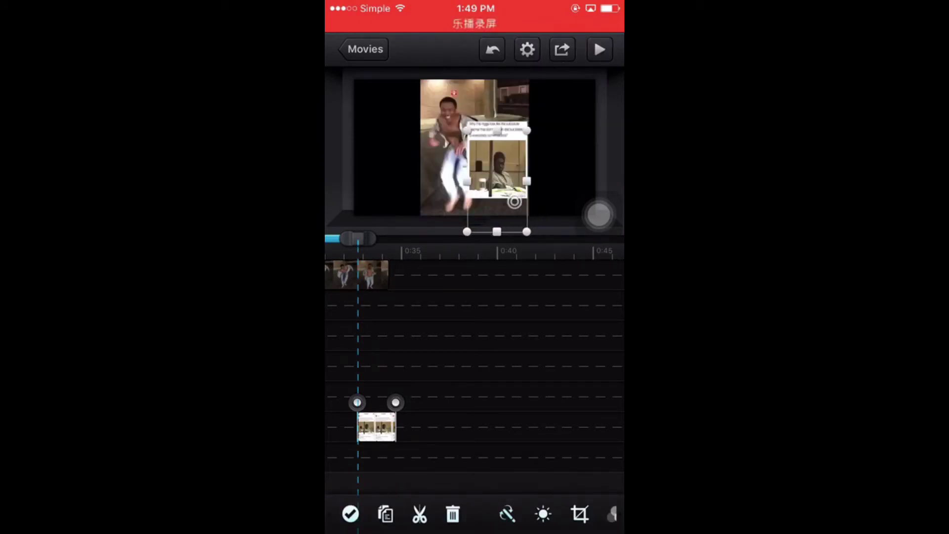
mouse_move(526, 231)
mouse_down()
mouse_move(527, 209)
mouse_move(496, 223)
mouse_up()
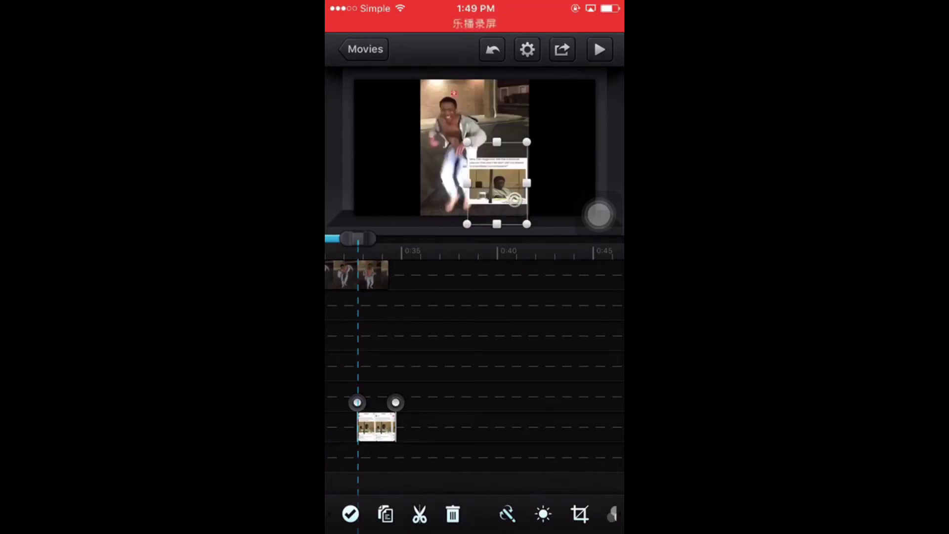
click(519, 333)
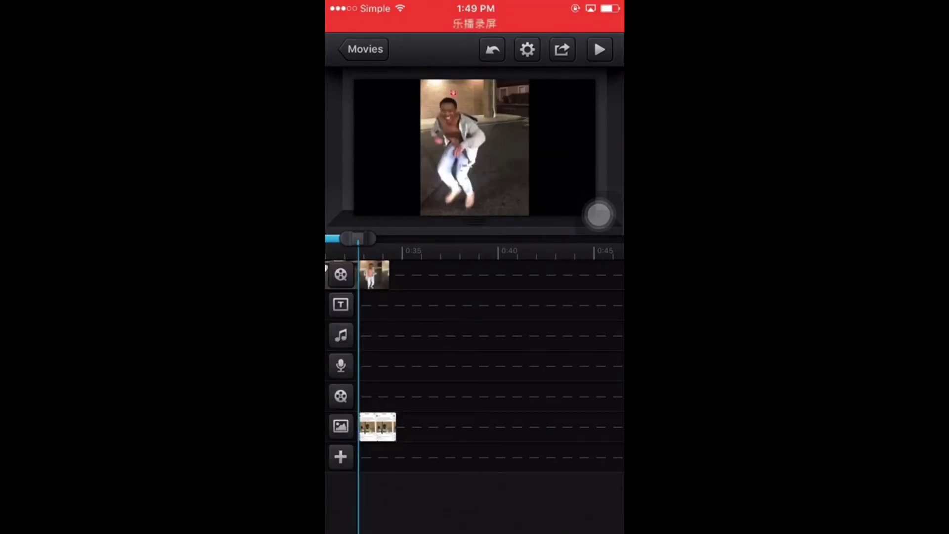
drag(377, 427, 389, 427)
click(599, 49)
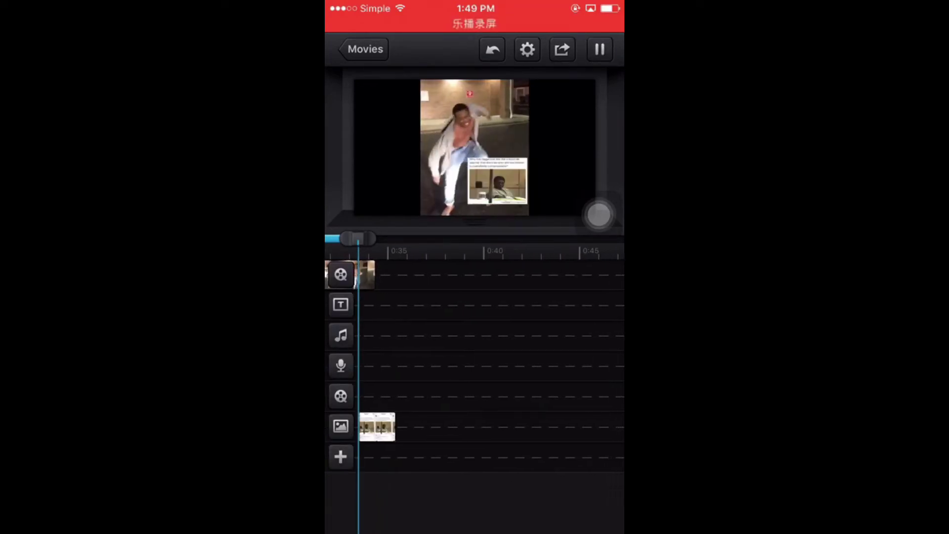
Step: Add a Self-Draw layer with a freehand scribble over the frame
click(340, 457)
click(474, 359)
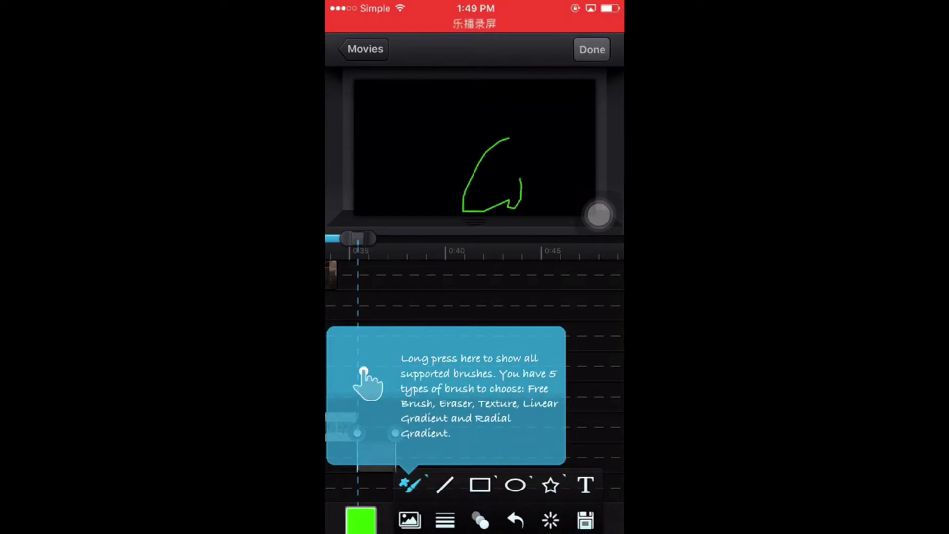
drag(508, 138, 494, 183)
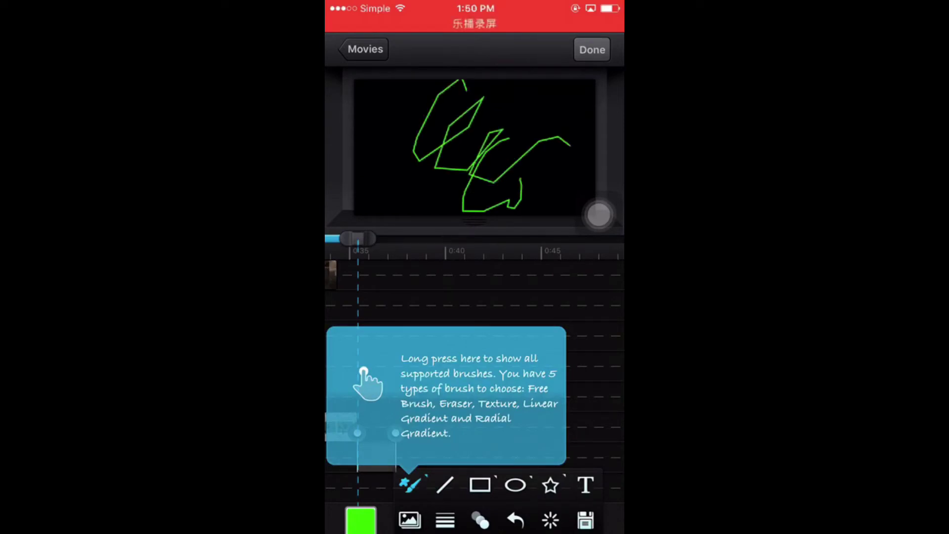
click(592, 49)
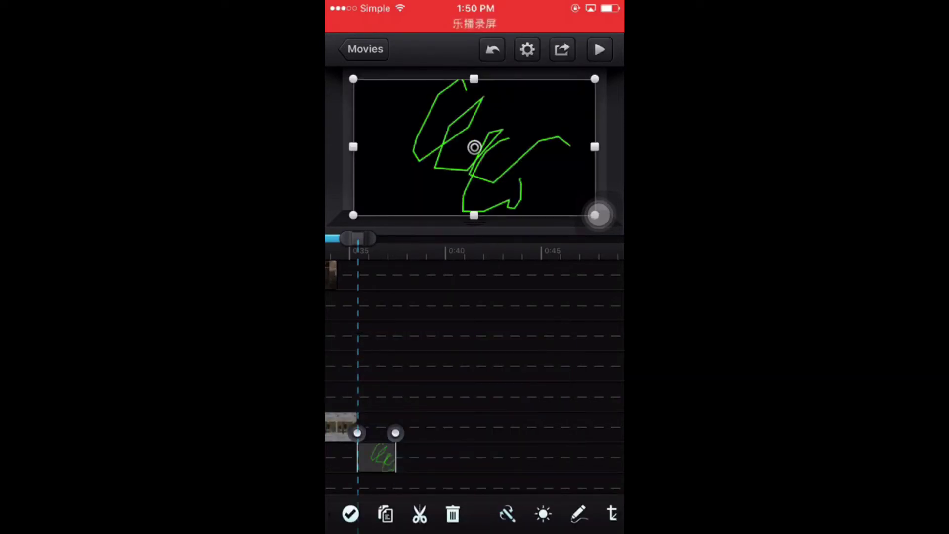
Step: Redraw the layer as a red circle around the dancer and play the movie
click(578, 513)
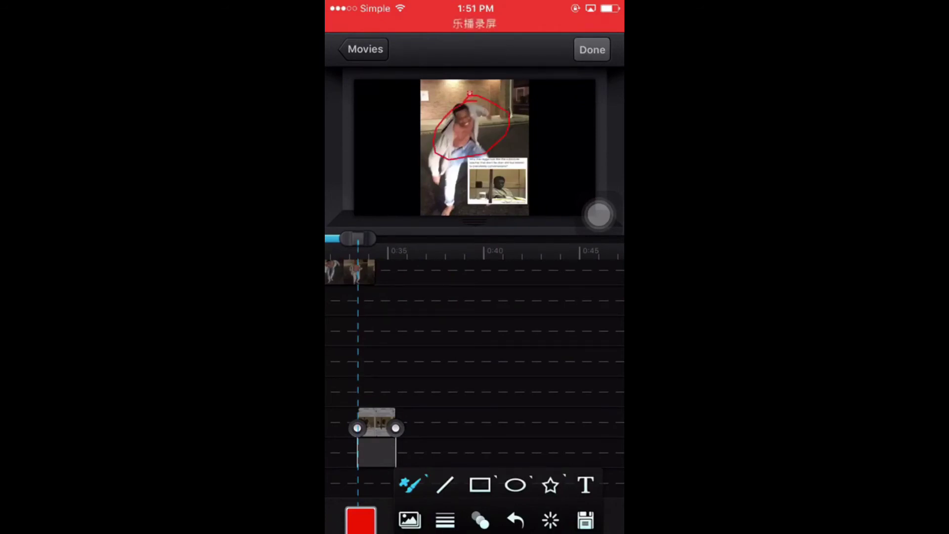
drag(497, 504, 594, 438)
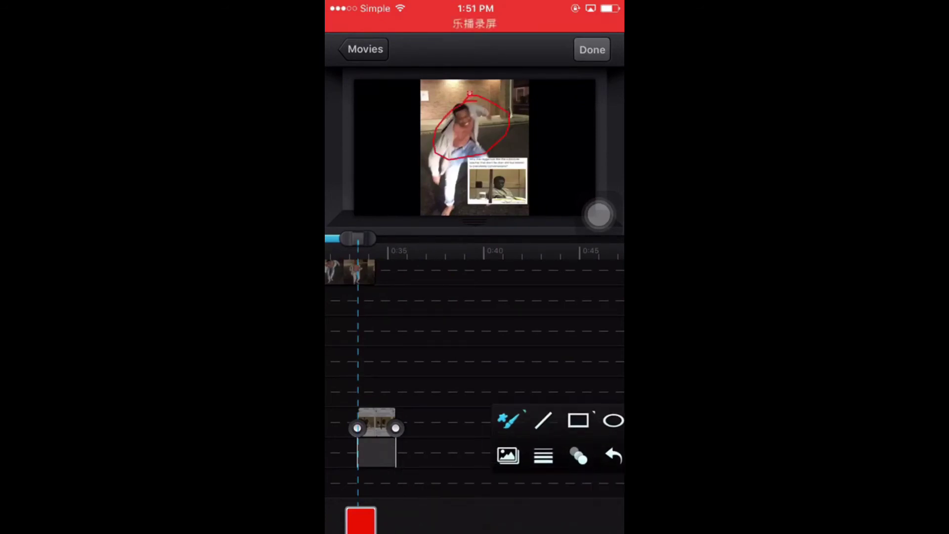
click(592, 49)
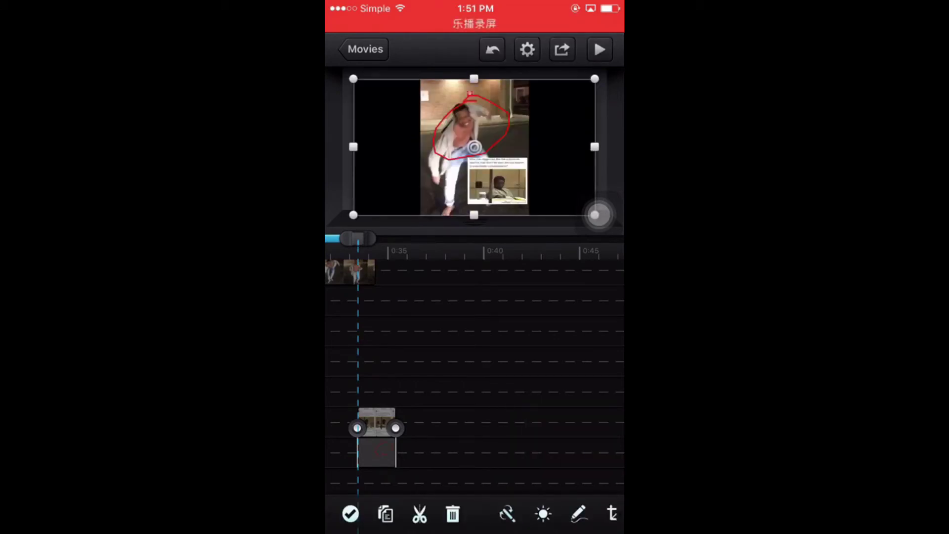
click(475, 333)
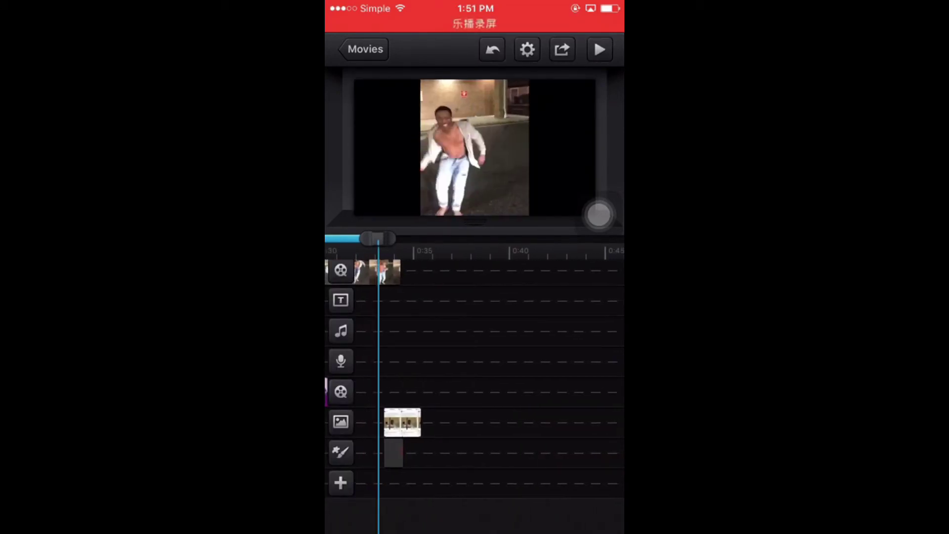
click(391, 423)
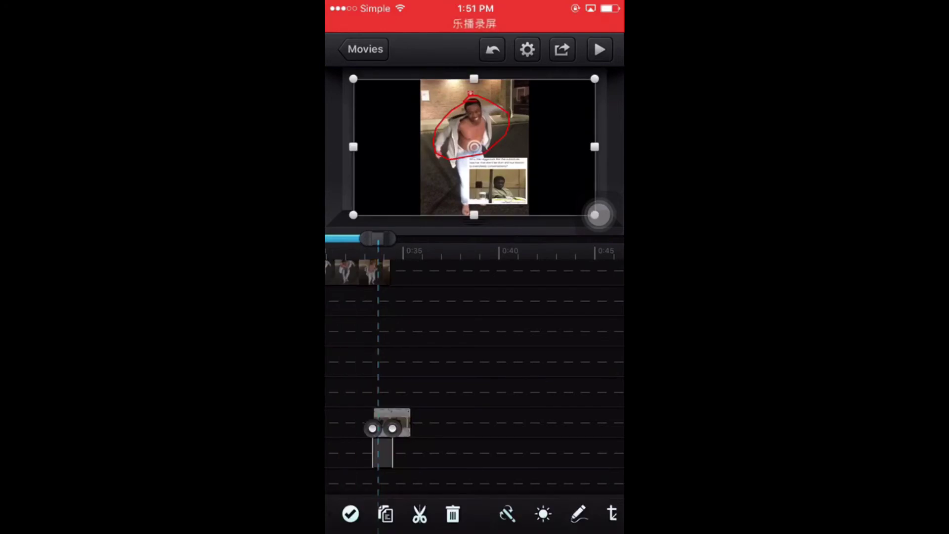
click(505, 334)
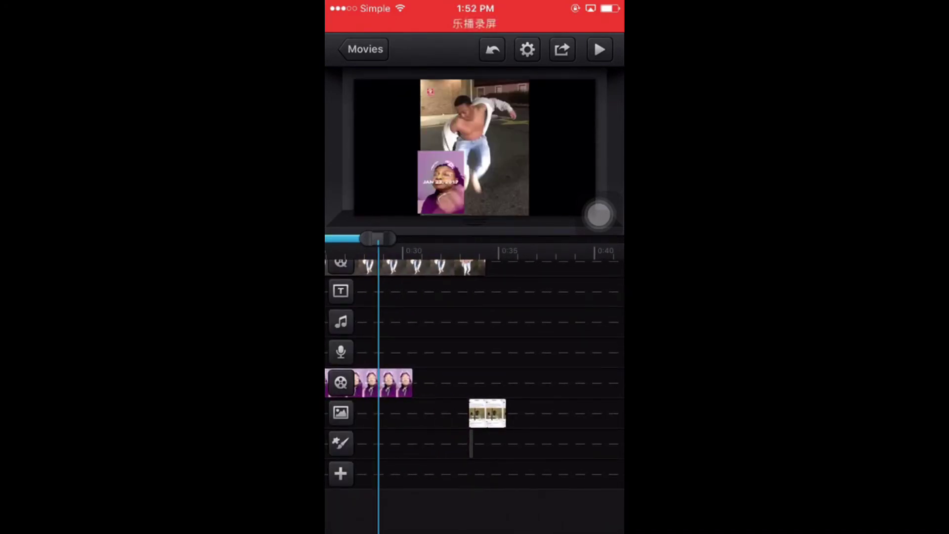
click(599, 49)
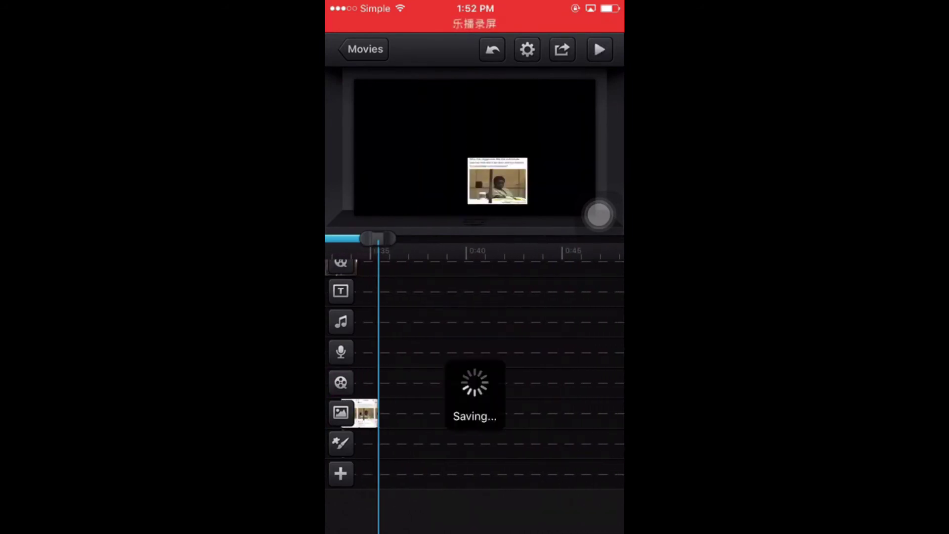
Step: Close Cute CUT Pro from the app switcher and launch Instagram from the home screen
key(super+Tab)
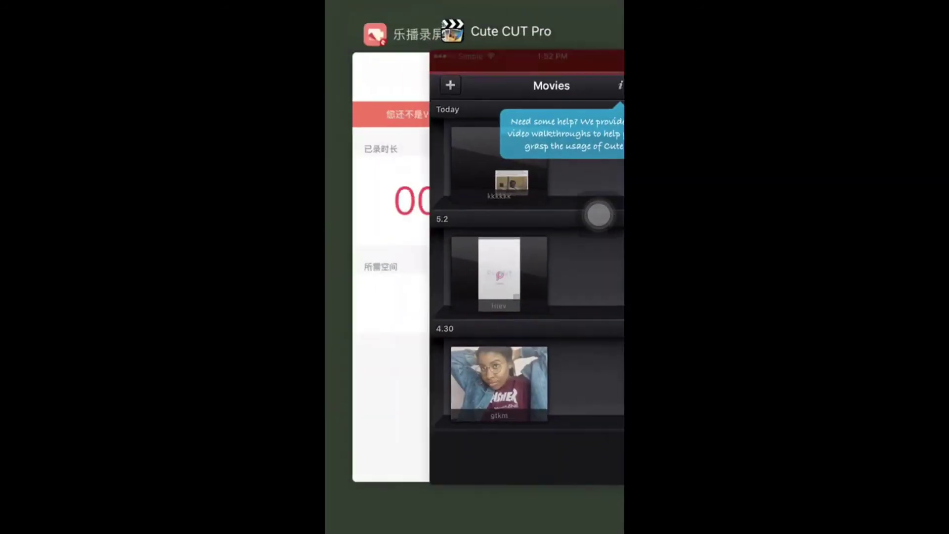
drag(519, 296, 519, 75)
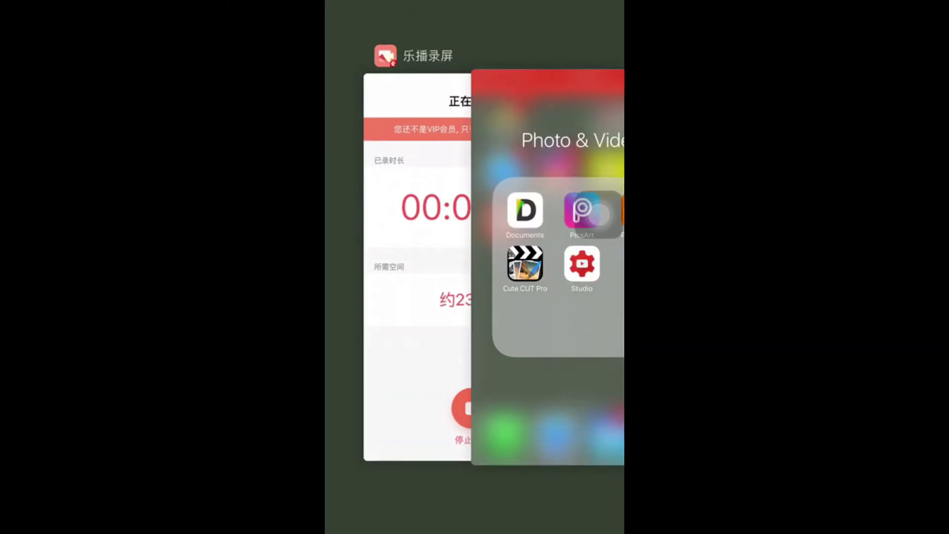
click(549, 266)
click(475, 407)
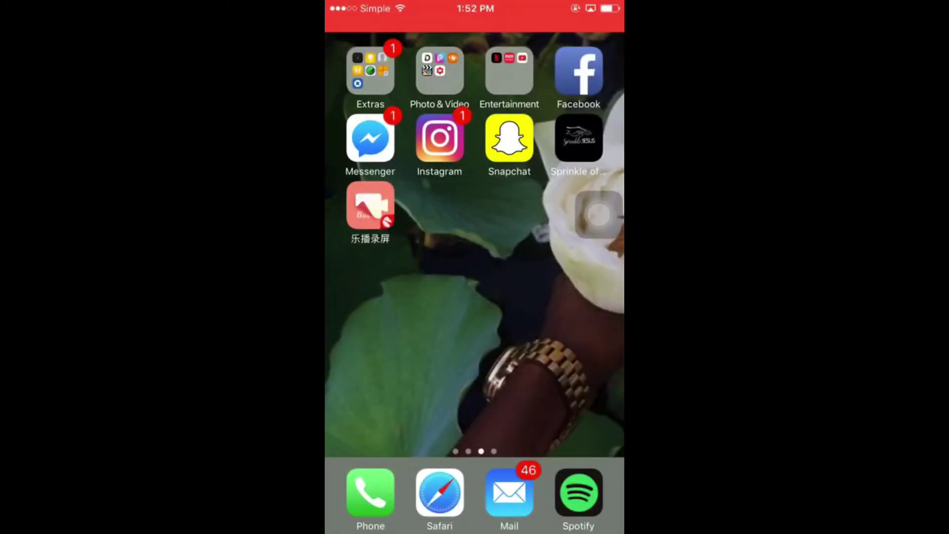
click(369, 205)
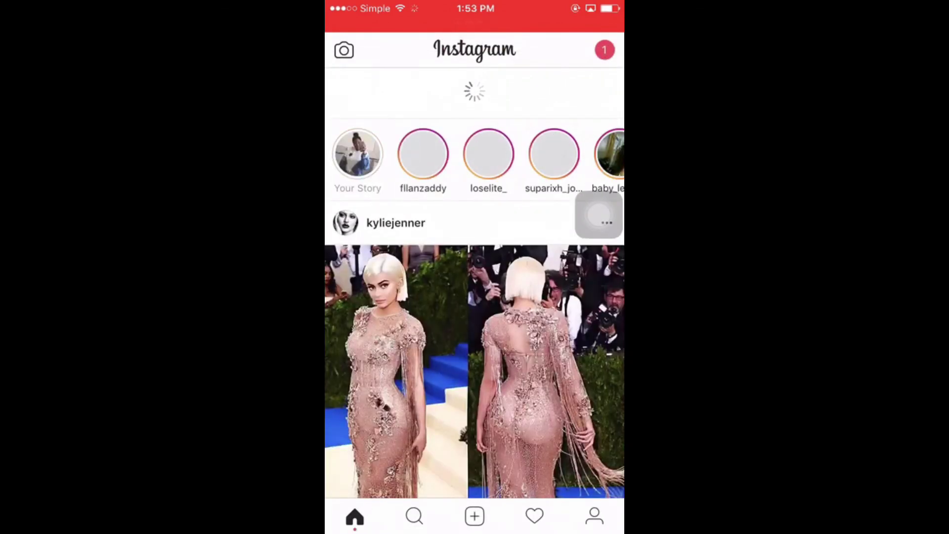
Step: View the own Instagram profile grid, then close Instagram from recent apps and go home
click(593, 516)
scroll(474, 333, down, 5)
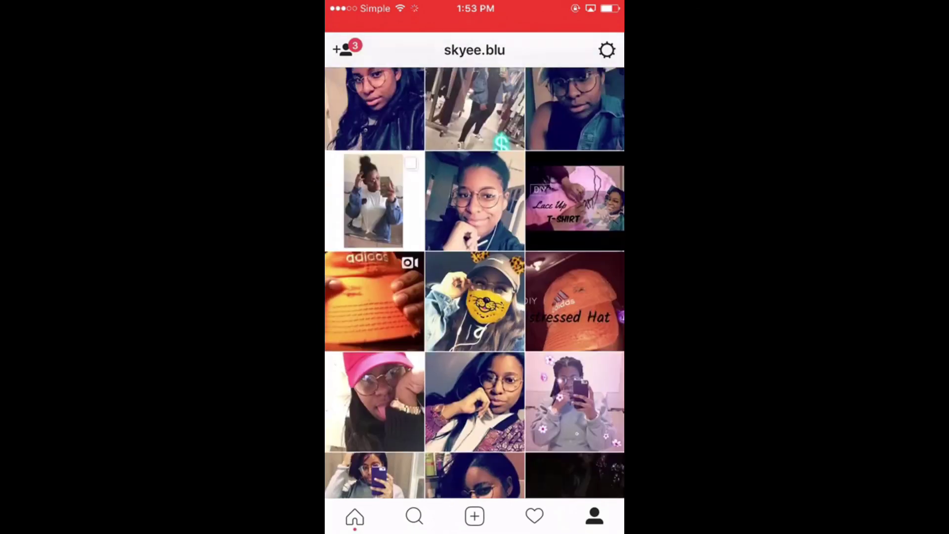
scroll(475, 333, up, 5)
key(super)
key(super)
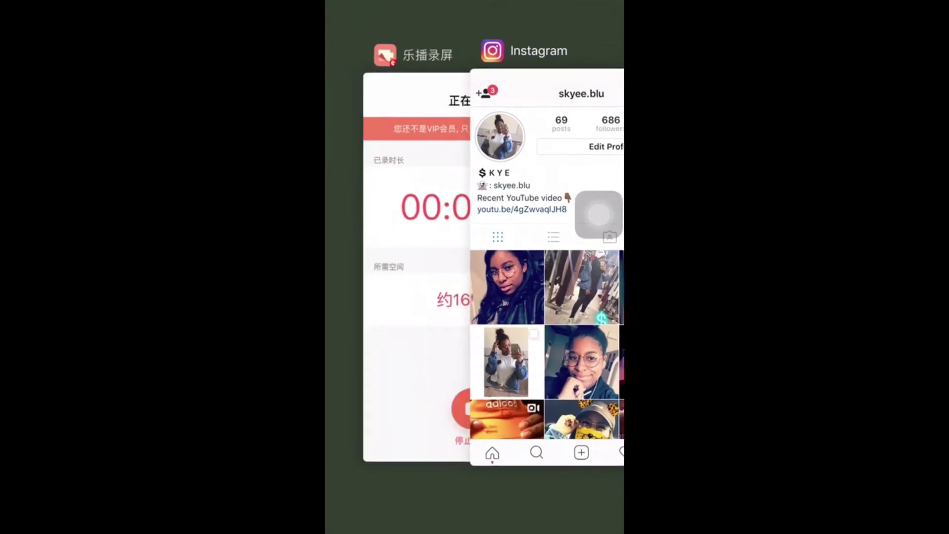
drag(556, 267, 371, 268)
click(564, 267)
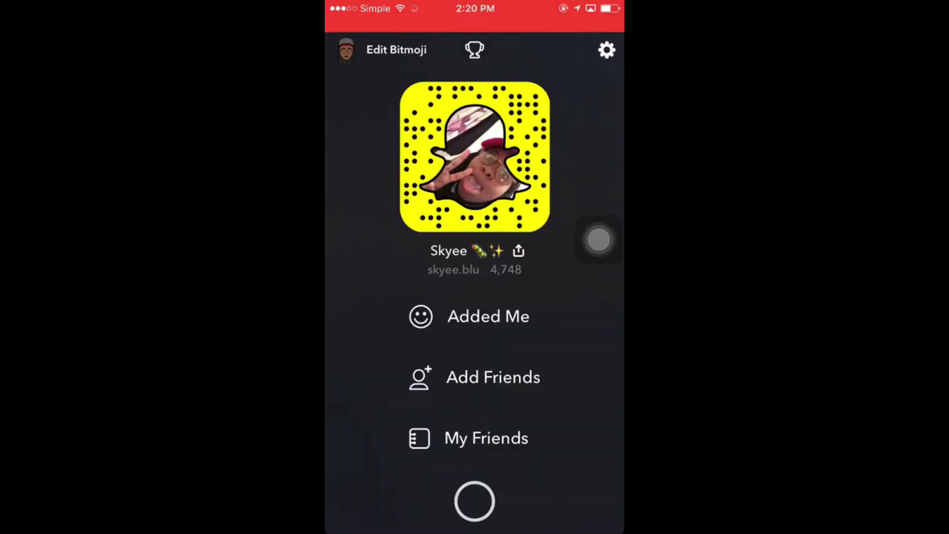
Step: Open the full-screen Snapcode selfie capture view from the Snapchat profile's Snapcode
click(474, 158)
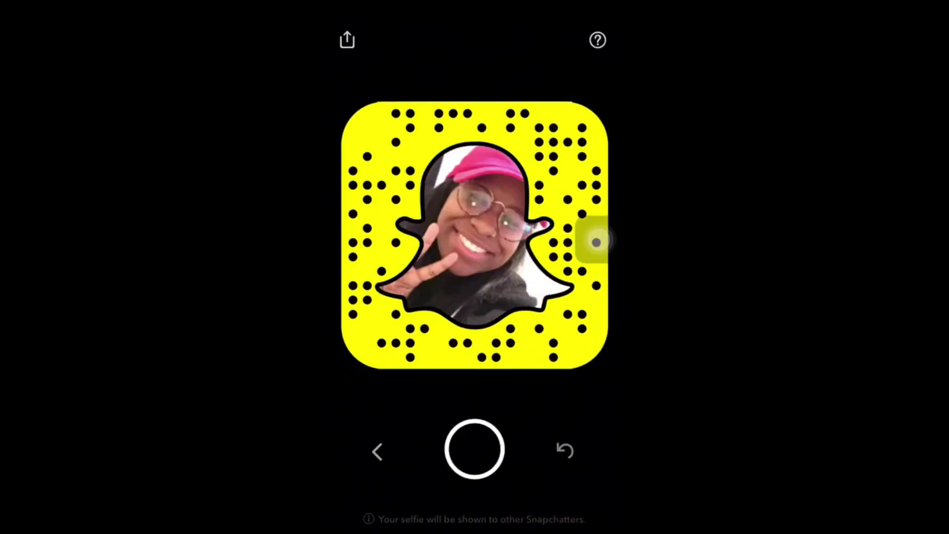